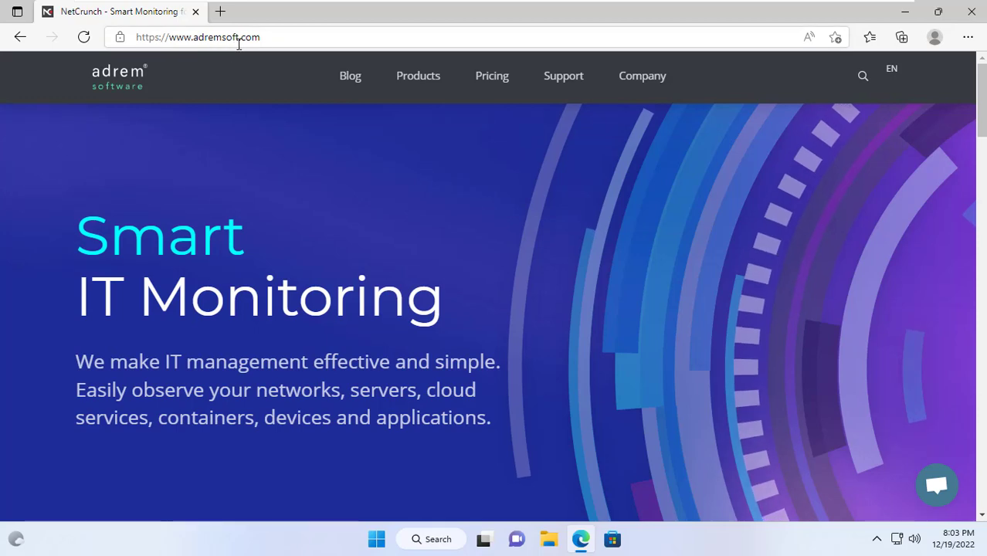
- Download WMI Tester from the Free NetCrunch Tools page of the AdRem Software site
{"action": "left_click", "coordinate": [417, 77]}
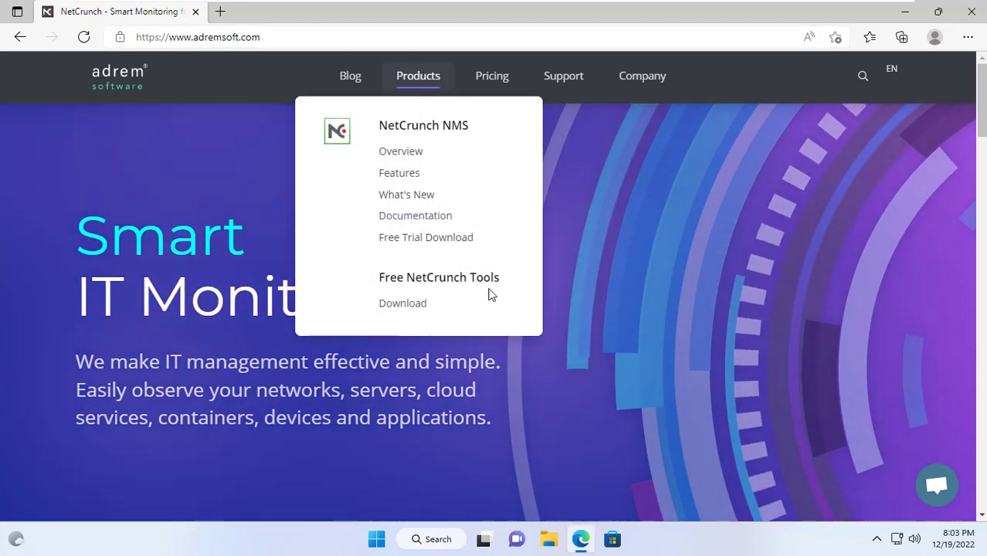
{"action": "left_click", "coordinate": [415, 308]}
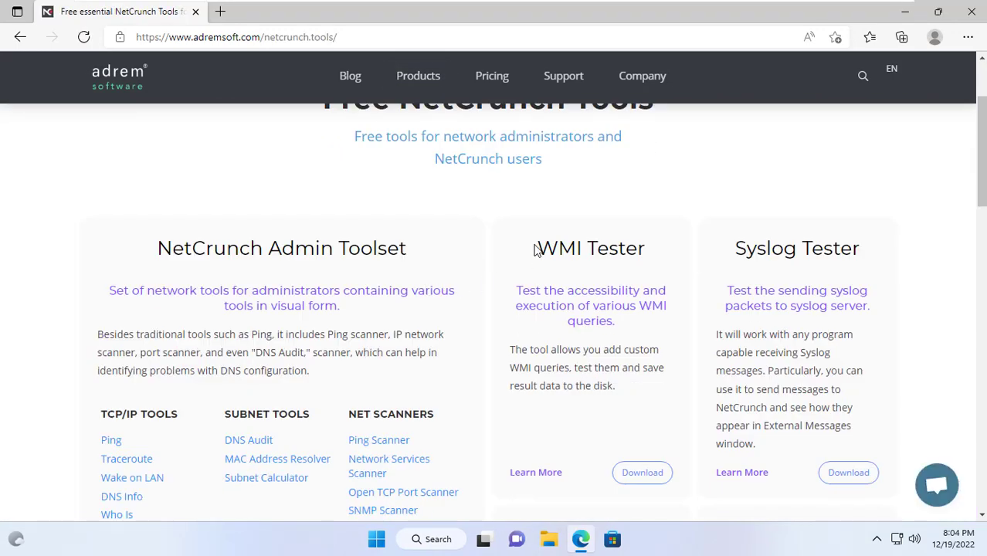
{"action": "left_click_drag", "start_coordinate": [539, 245], "coordinate": [653, 258]}
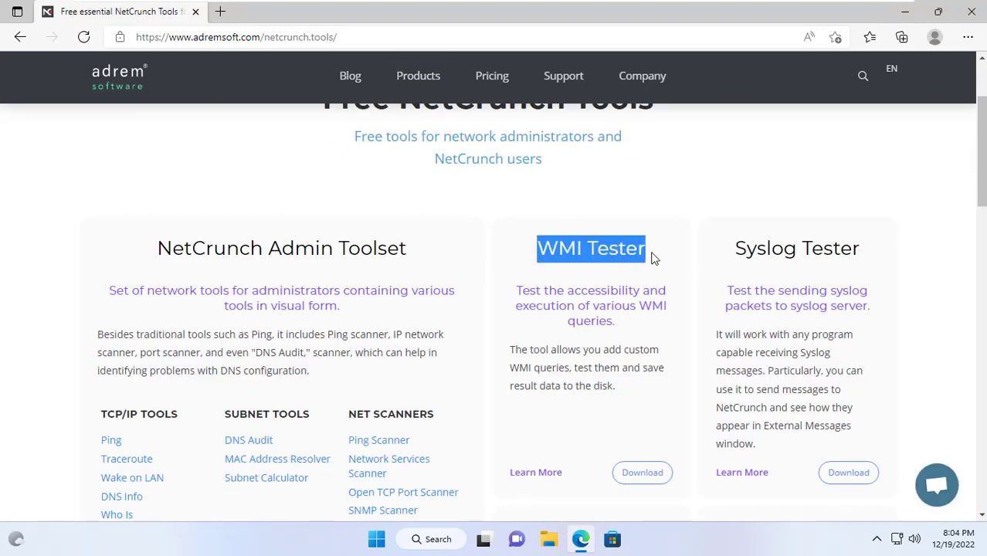
{"action": "left_click", "coordinate": [667, 200]}
{"action": "scroll", "coordinate": [665, 199], "scroll_direction": "down", "scroll_amount": 3}
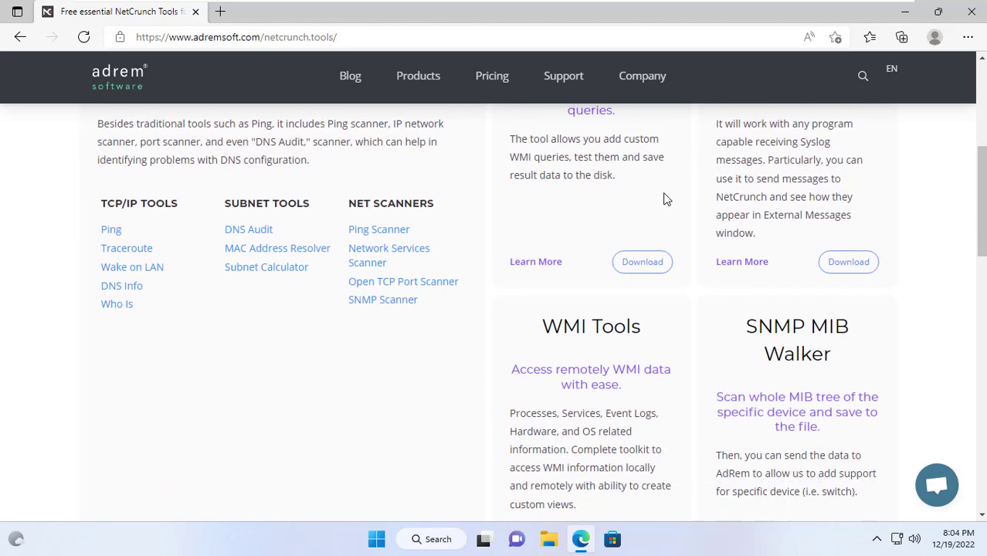
{"action": "scroll", "coordinate": [664, 198], "scroll_direction": "up", "scroll_amount": 2}
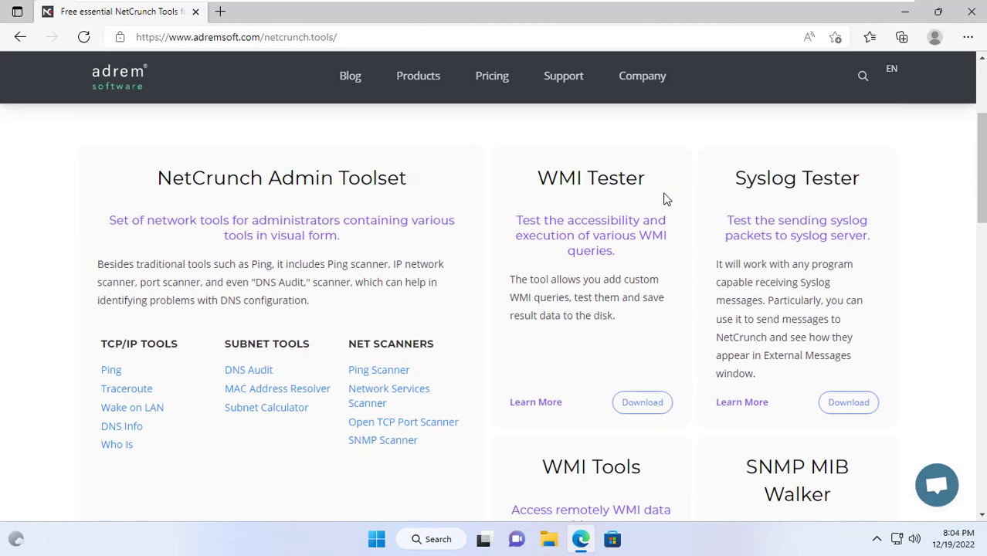
{"action": "left_click", "coordinate": [634, 405]}
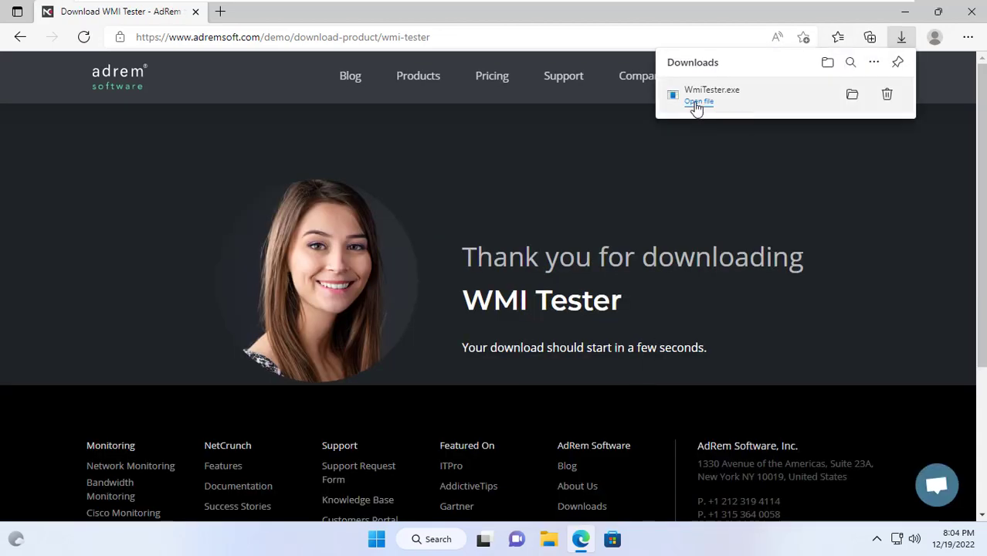
- Open the downloaded WmiTester.exe, close the browser, and install AdRem WMI Tester for all users
{"action": "left_click", "coordinate": [697, 103]}
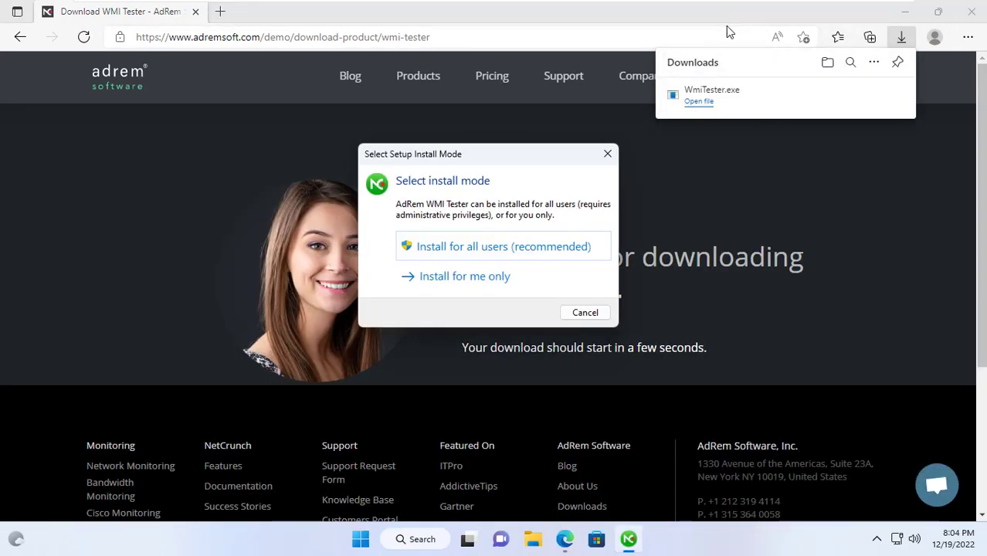
{"action": "left_click", "coordinate": [966, 19]}
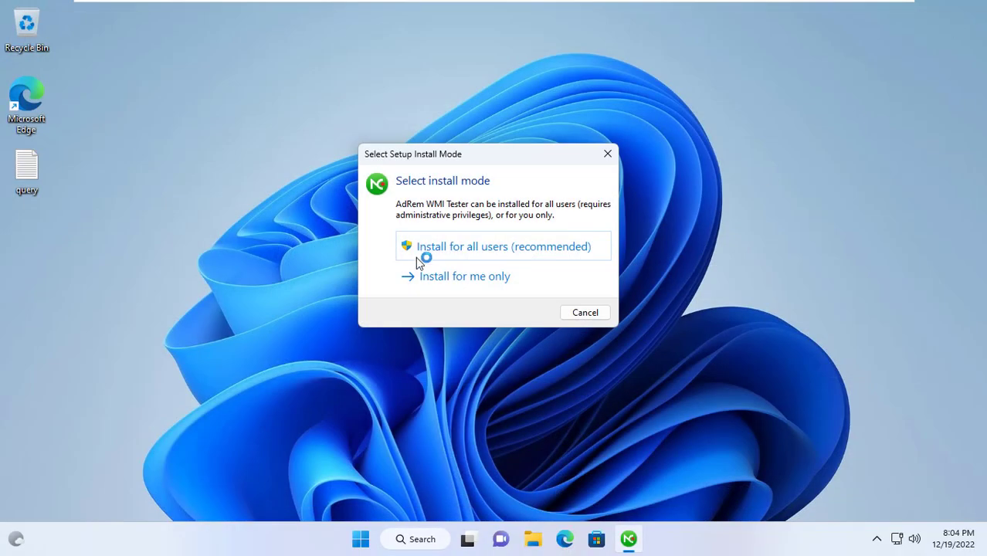
{"action": "left_click", "coordinate": [464, 249]}
{"action": "left_click", "coordinate": [446, 396]}
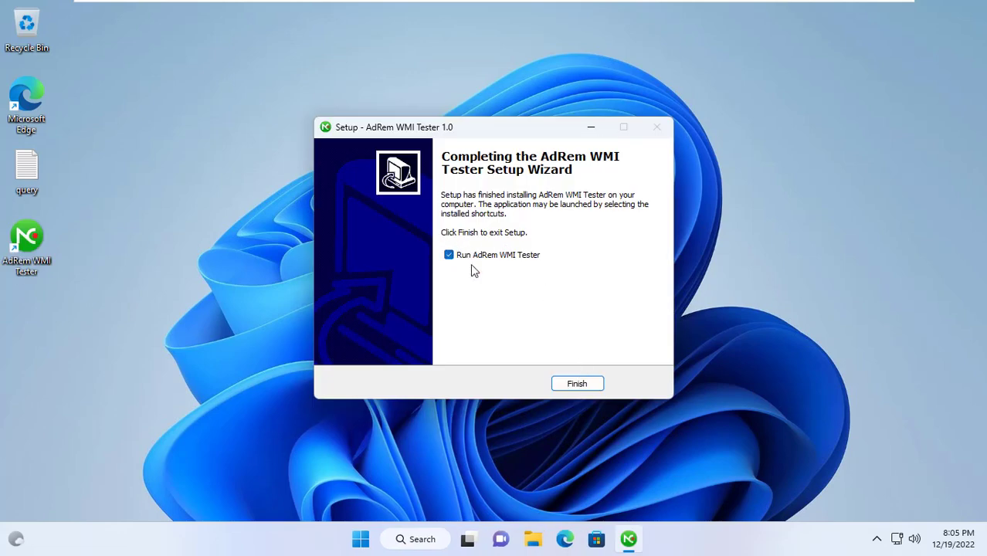
- Finish the setup with AdRem WMI Tester launched, and run the Operating System test on localhost
{"action": "left_click", "coordinate": [578, 382]}
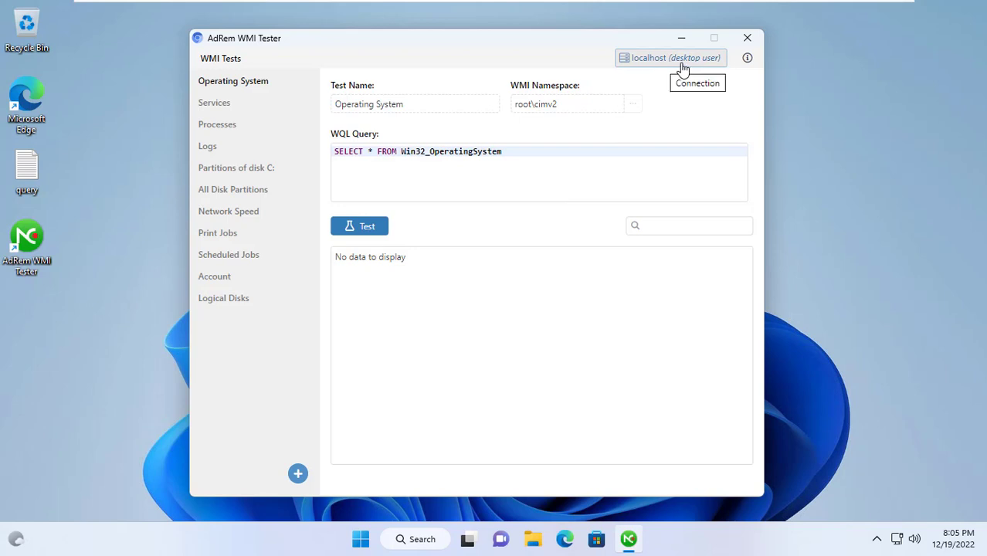
{"action": "left_click", "coordinate": [375, 233]}
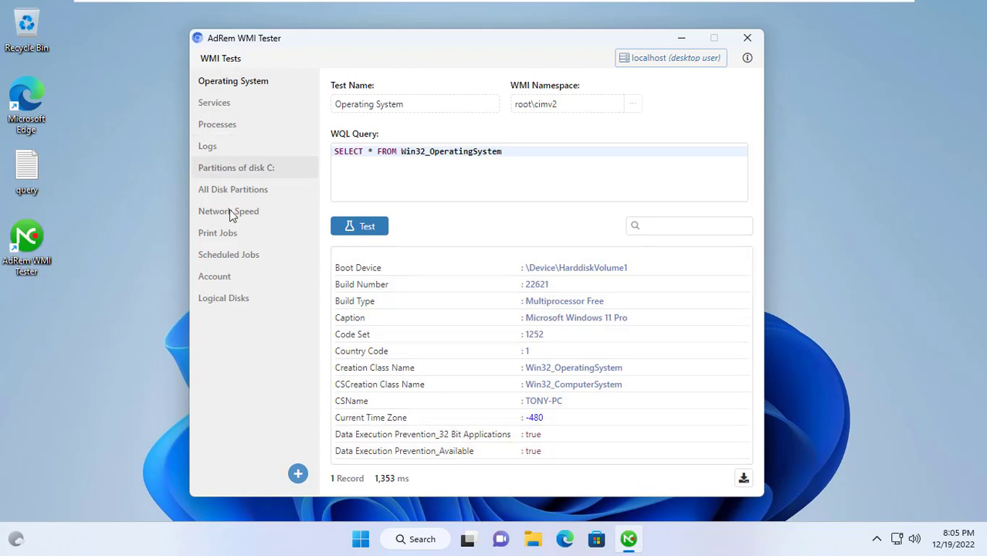
- Connect to computer 192.168.1.10 as localhost\netvn with the account password, and run the Operating System test on it
{"action": "left_click", "coordinate": [665, 60]}
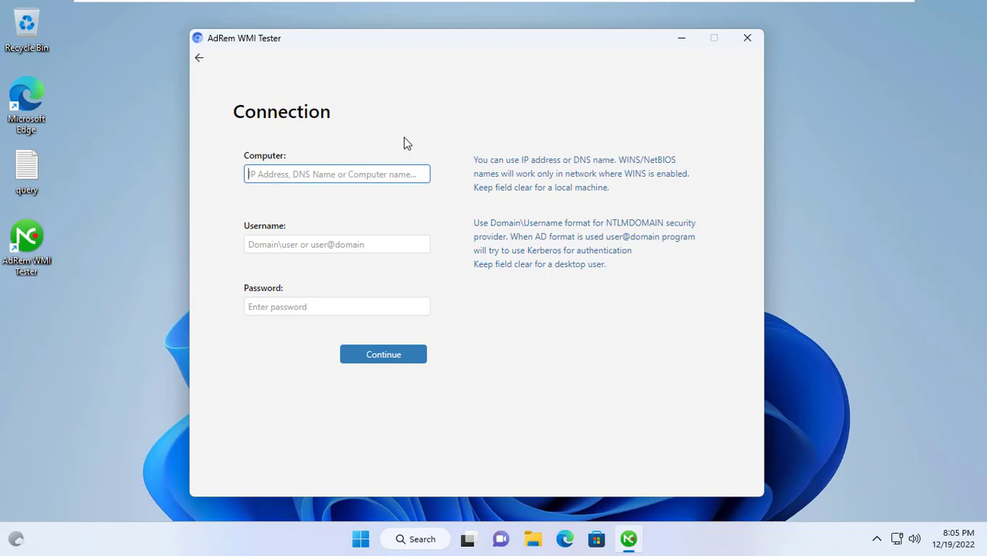
{"action": "type", "text": "192.168.1.1"}
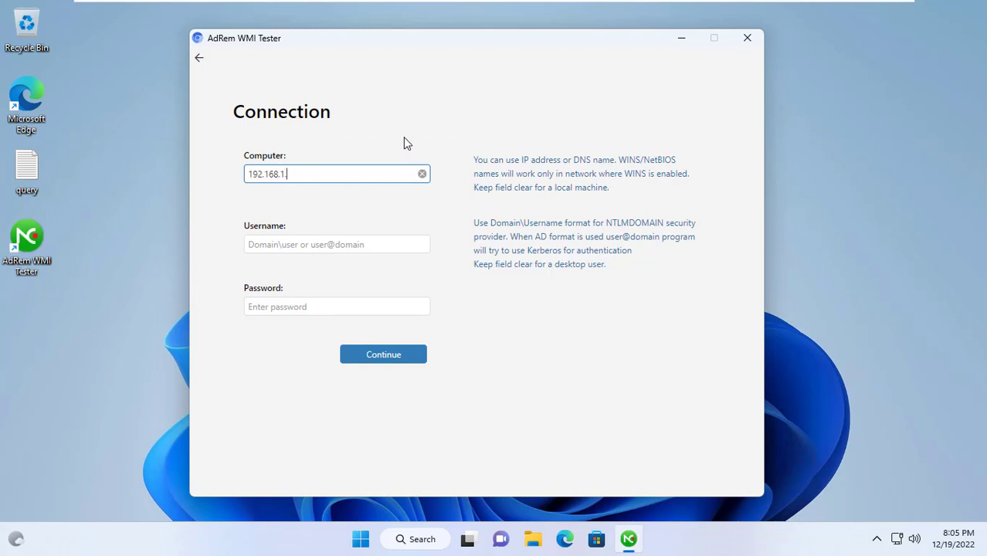
{"action": "type", "text": "0"}
{"action": "left_click", "coordinate": [373, 245]}
{"action": "type", "text": "localhost"}
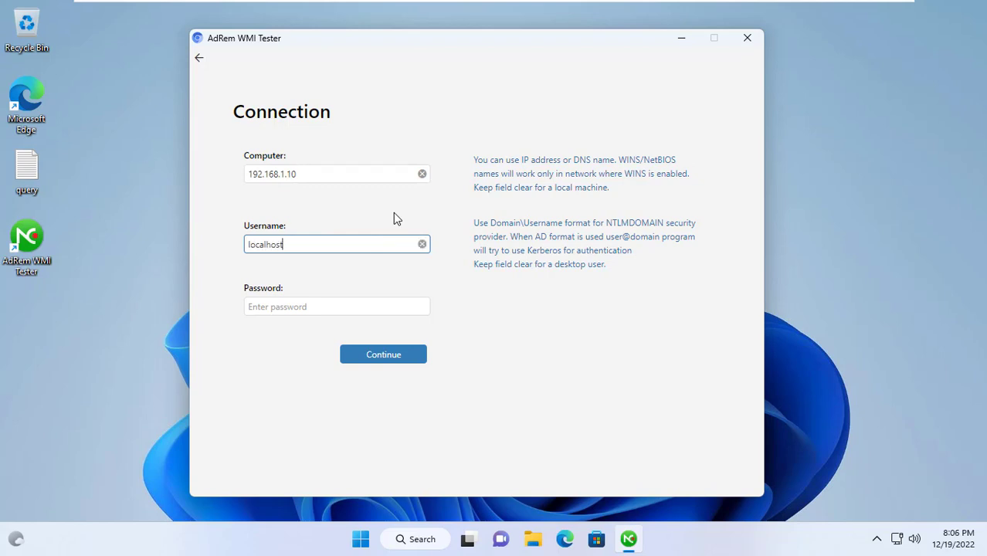
{"action": "type", "text": "\\netvn"}
{"action": "key", "text": "Tab"}
{"action": "type", "text": "******"}
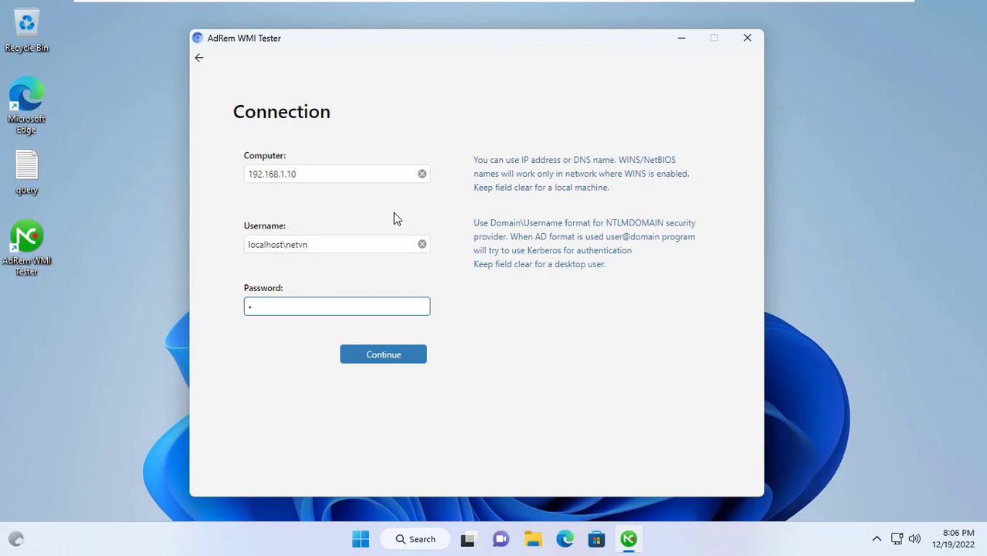
{"action": "left_click", "coordinate": [389, 360]}
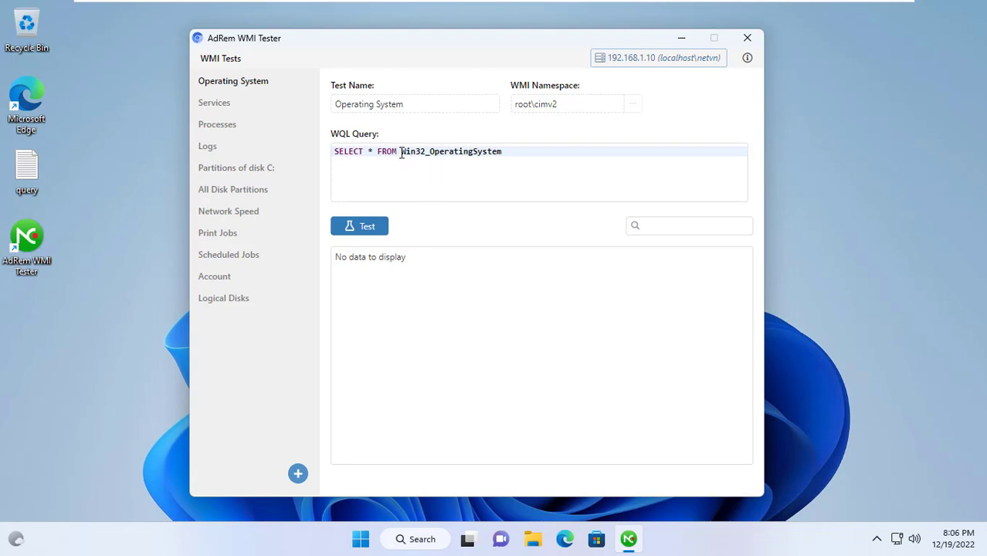
{"action": "left_click", "coordinate": [377, 230]}
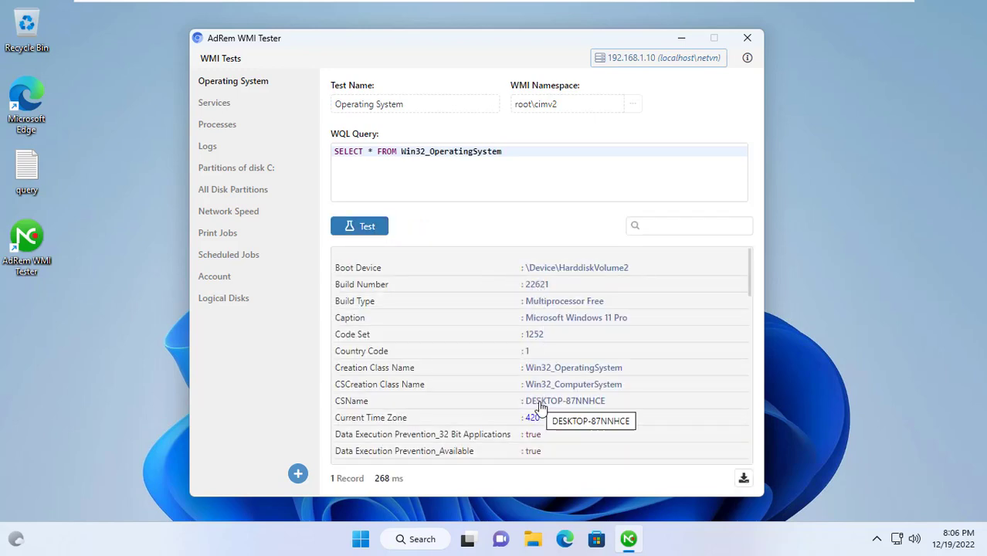
- Check the local machine's IPv4 address with ipconfig in Command Prompt, and close the prompt
{"action": "left_click", "coordinate": [429, 540]}
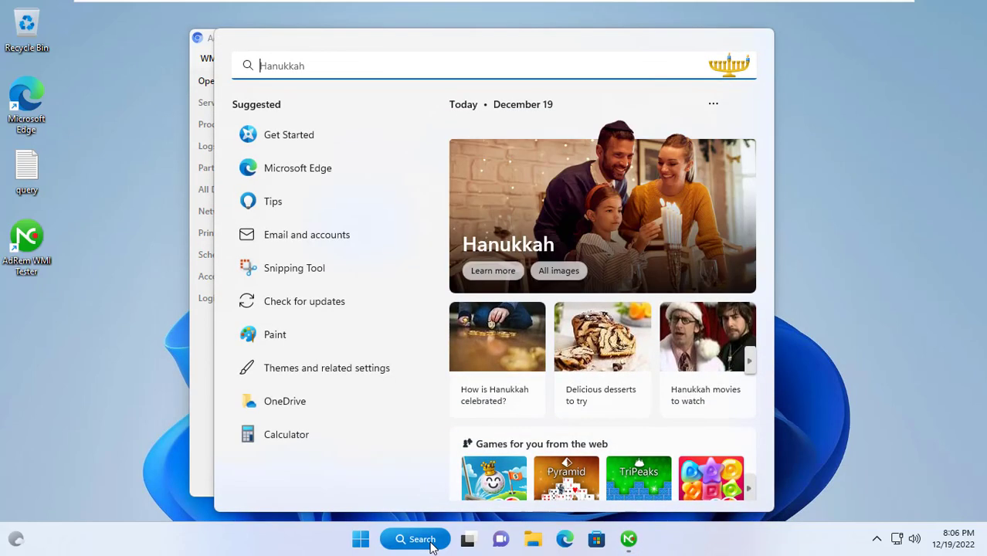
{"action": "type", "text": "cmd"}
{"action": "key", "text": "Return"}
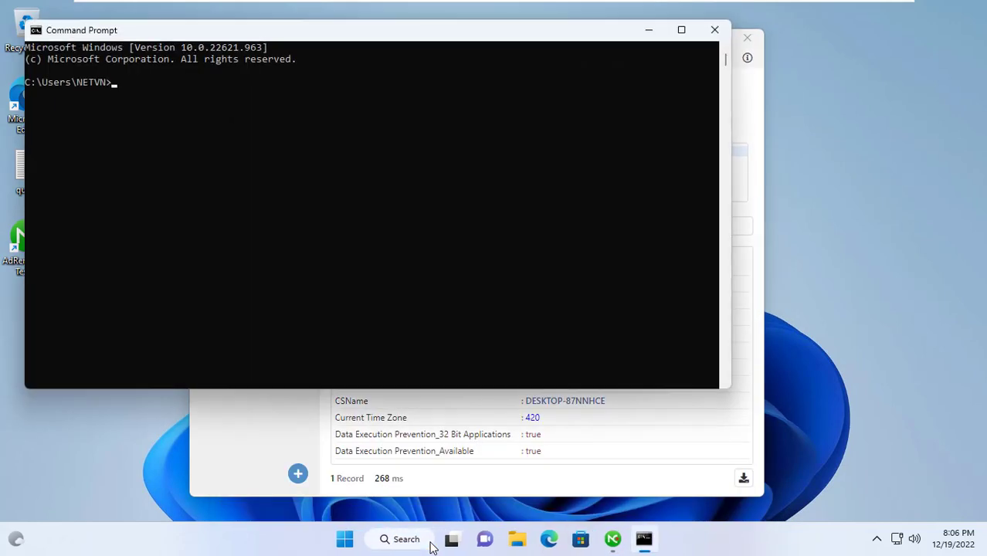
{"action": "type", "text": "ipconfig"}
{"action": "key", "text": "Return"}
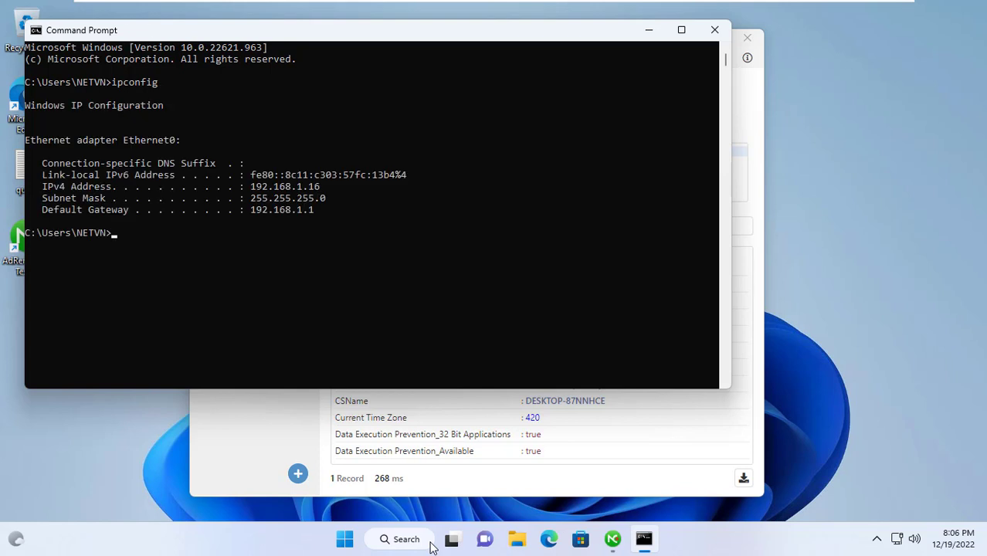
{"action": "left_click_drag", "start_coordinate": [247, 187], "coordinate": [319, 190]}
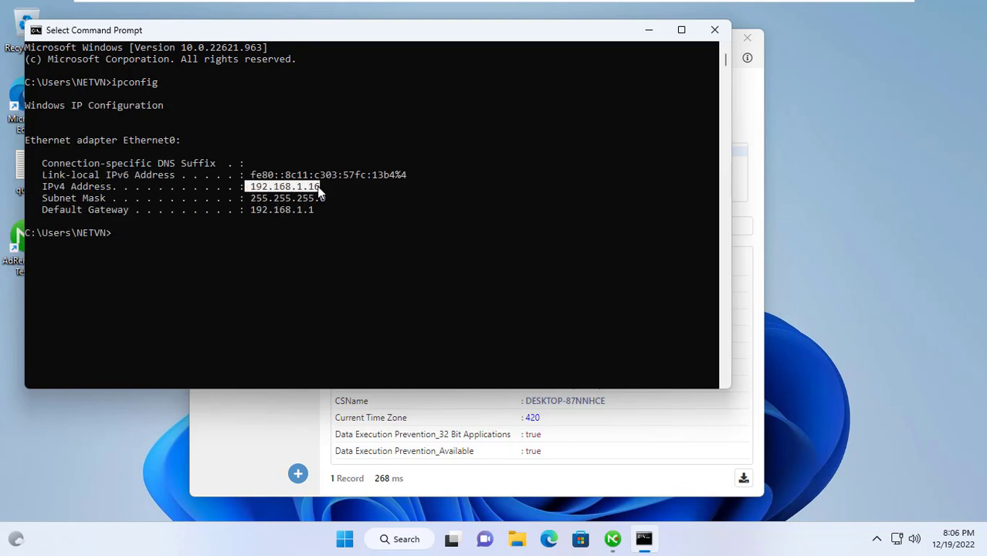
{"action": "left_click", "coordinate": [715, 30]}
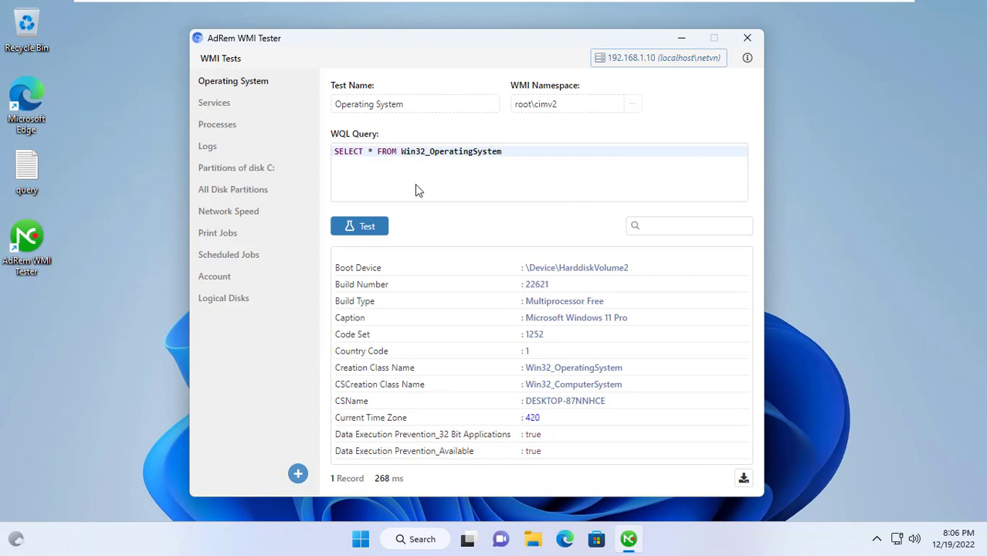
- Run the Partitions of disk C: test on the remote computer and review its results
{"action": "left_click", "coordinate": [265, 168]}
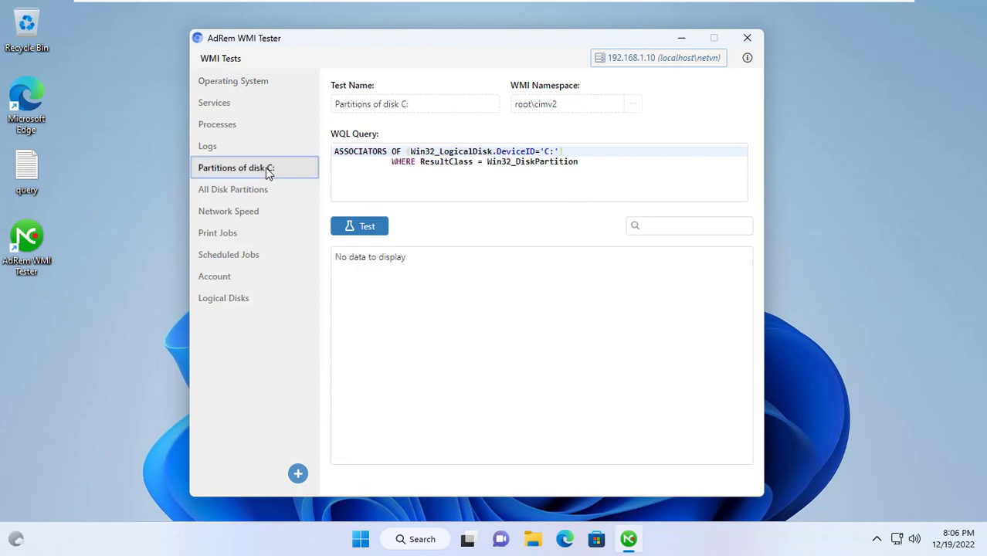
{"action": "left_click", "coordinate": [360, 228]}
{"action": "scroll", "coordinate": [532, 321], "scroll_direction": "down", "scroll_amount": 3}
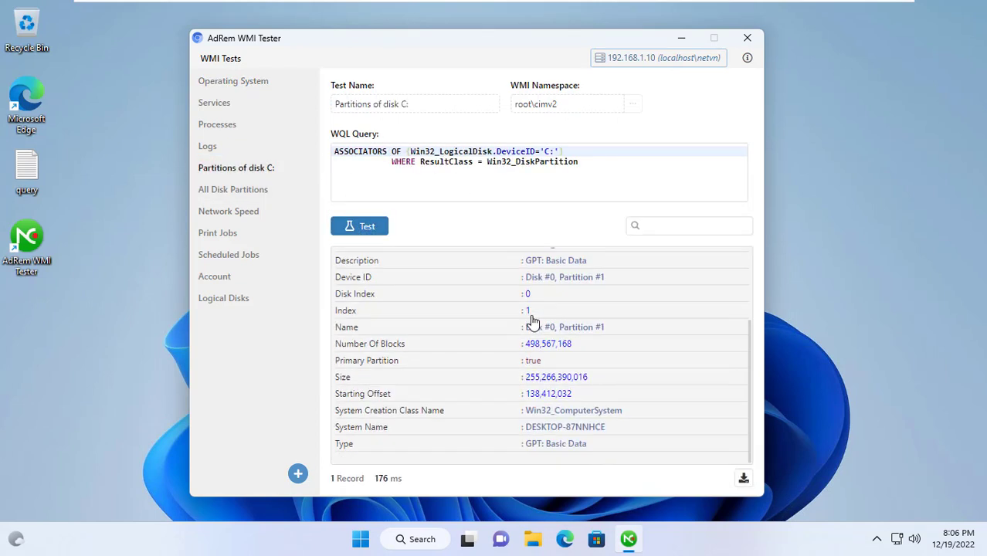
- Run the Logical Disks test on the remote computer and review the disk performance records to the end
{"action": "left_click", "coordinate": [253, 299]}
{"action": "left_click", "coordinate": [368, 229]}
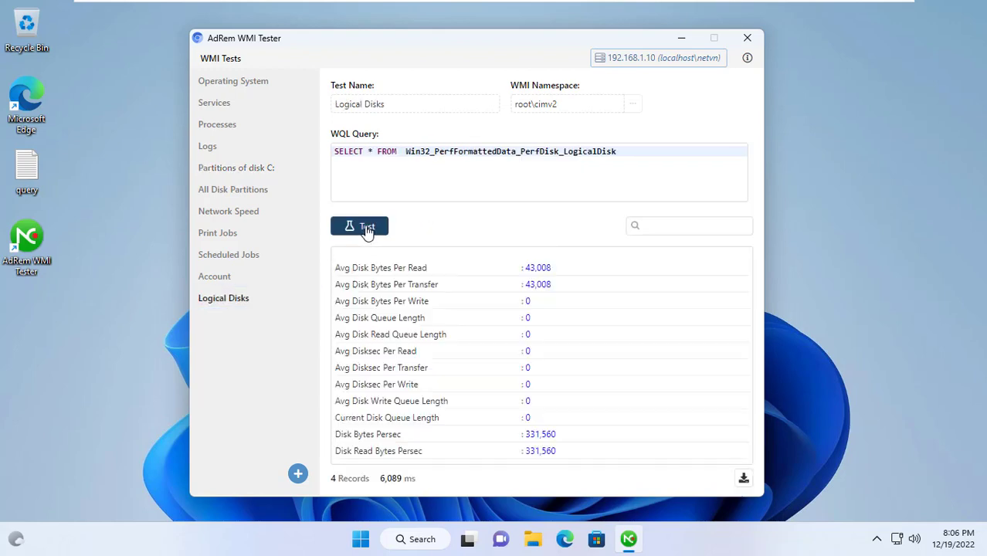
{"action": "scroll", "coordinate": [485, 312], "scroll_direction": "down", "scroll_amount": 5}
{"action": "scroll", "coordinate": [485, 313], "scroll_direction": "down", "scroll_amount": 10}
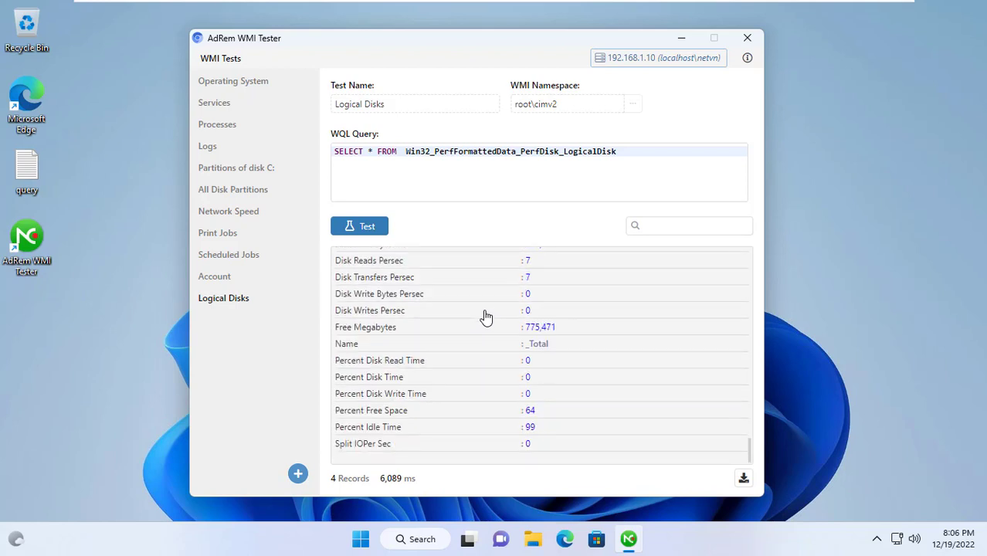
- Add a new custom WMI test named CPU
{"action": "left_click", "coordinate": [299, 474]}
{"action": "triple_click", "coordinate": [411, 105]}
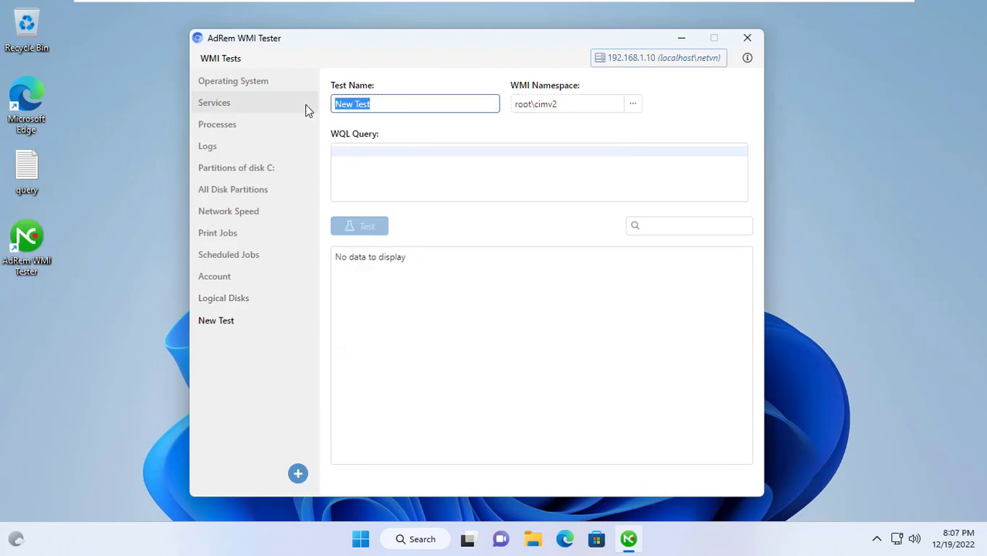
{"action": "type", "text": "CPU"}
{"action": "left_click", "coordinate": [433, 150]}
- Open the query text file from the desktop in Notepad and arrange it beside the WMI Tester window
{"action": "double_click", "coordinate": [31, 182]}
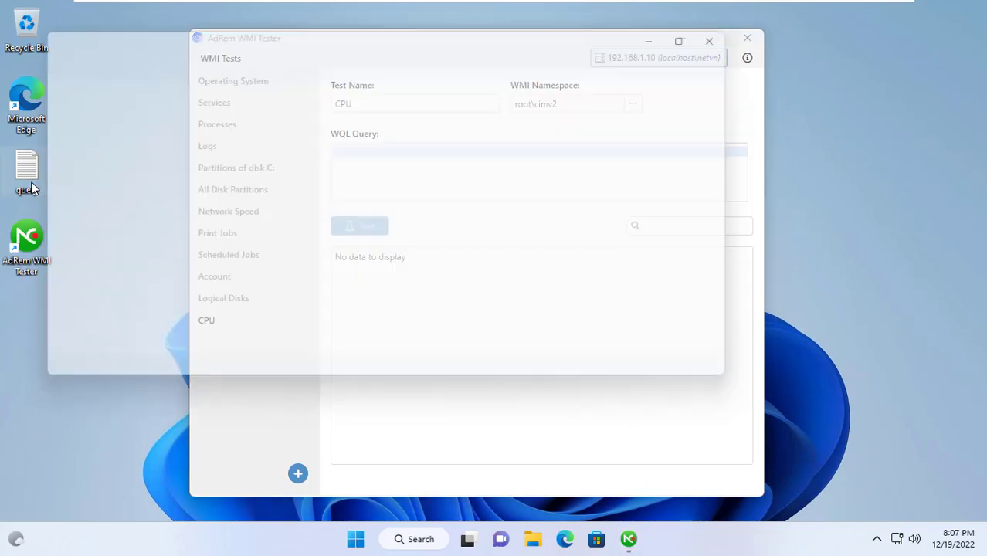
{"action": "key", "text": "super+Left"}
{"action": "left_click", "coordinate": [610, 88]}
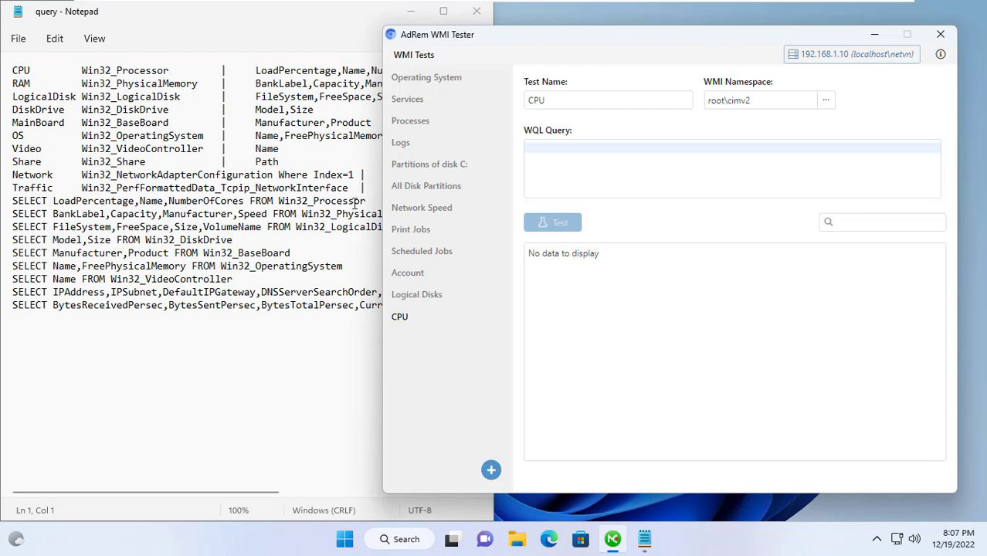
- Copy "SELECT LoadPercentage,Name,NumberOfCores FROM Win32_Processor" from the notes into the CPU test's WQL query and run the test
{"action": "left_click", "coordinate": [356, 201]}
{"action": "left_click_drag", "start_coordinate": [371, 201], "coordinate": [6, 201]}
{"action": "key", "text": "ctrl+c"}
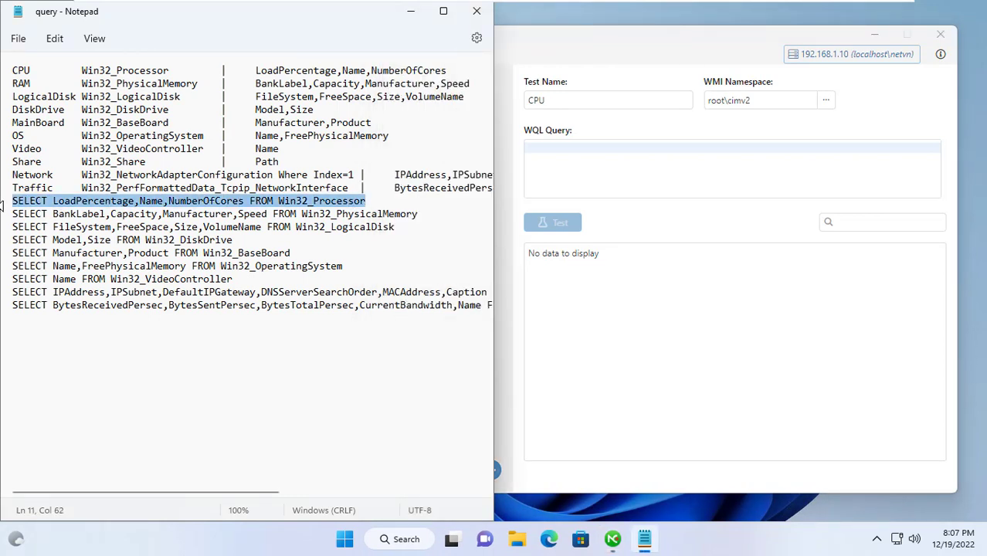
{"action": "left_click", "coordinate": [604, 185]}
{"action": "key", "text": "ctrl+v"}
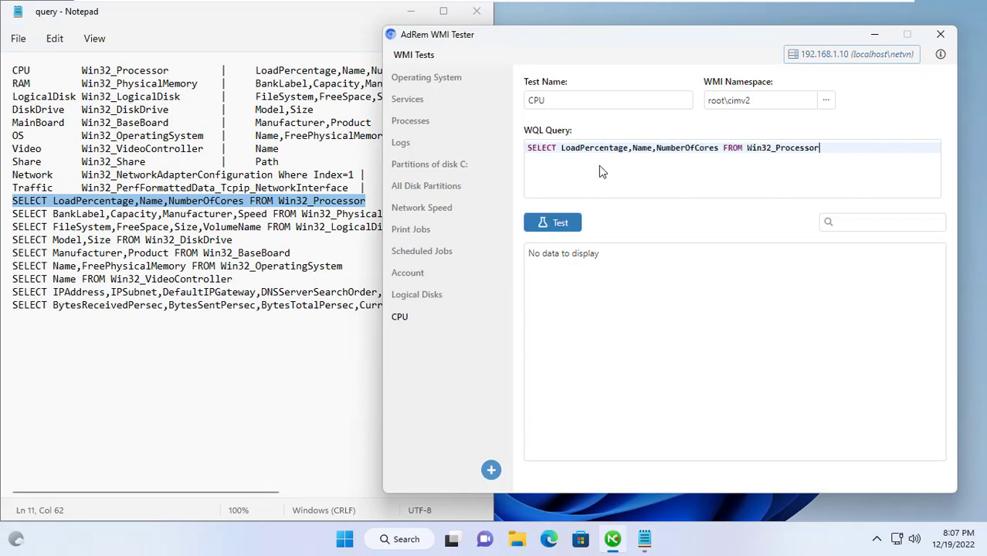
{"action": "left_click", "coordinate": [568, 223]}
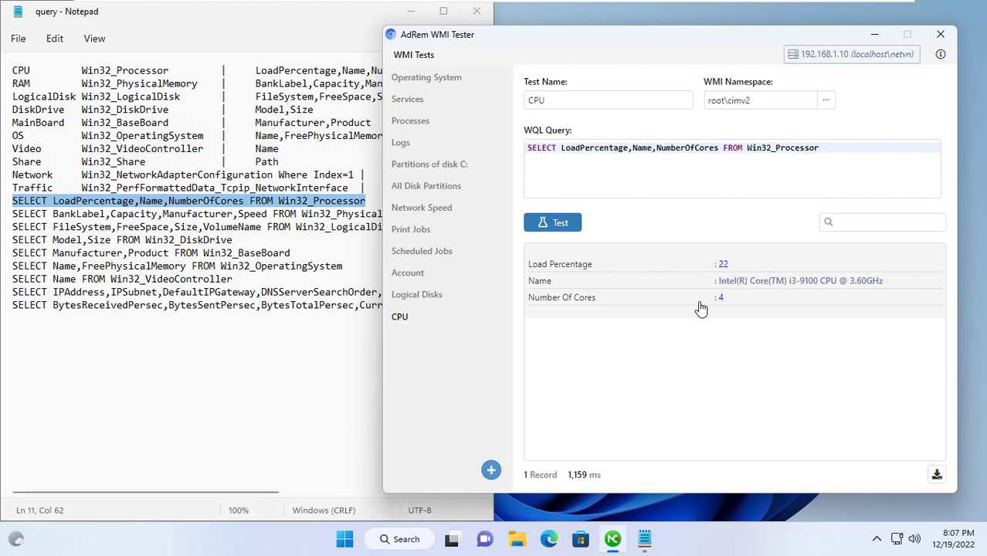
- Add a new WMI test and copy "SELECT BankLabel,Capacity,Manufacturer,Speed FROM Win32_PhysicalMemory" from the notes into its WQL query
{"action": "left_click", "coordinate": [491, 471]}
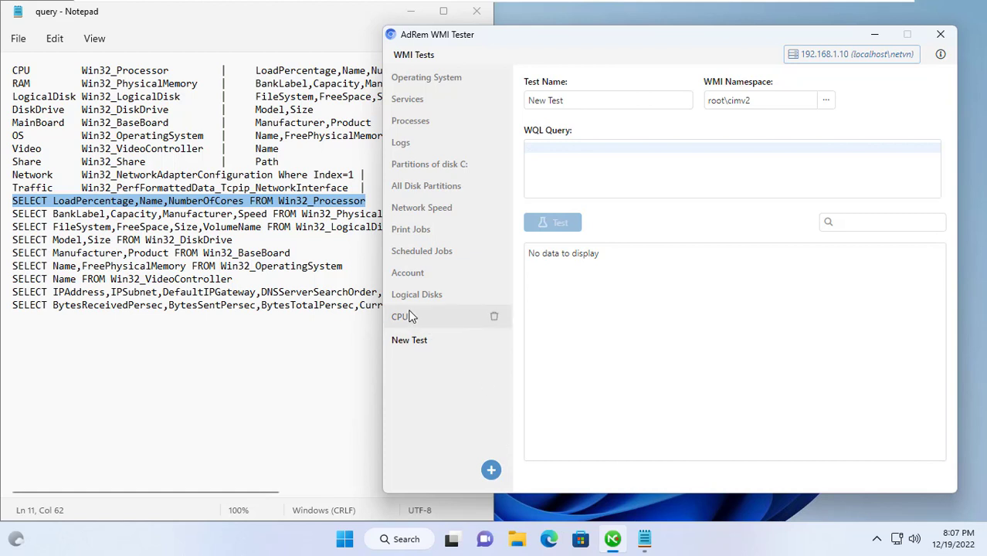
{"action": "left_click", "coordinate": [213, 224]}
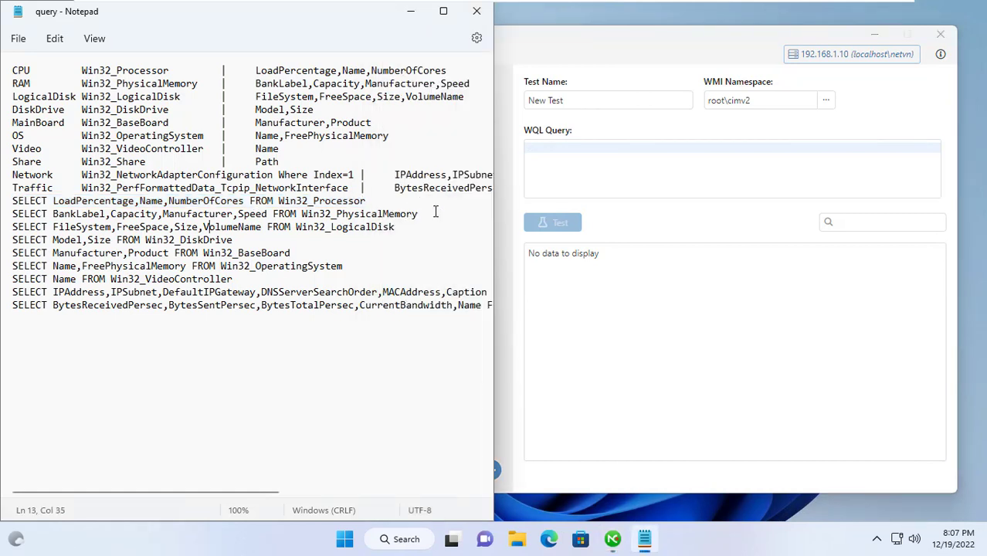
{"action": "left_click_drag", "start_coordinate": [434, 212], "coordinate": [5, 216]}
{"action": "key", "text": "ctrl+c"}
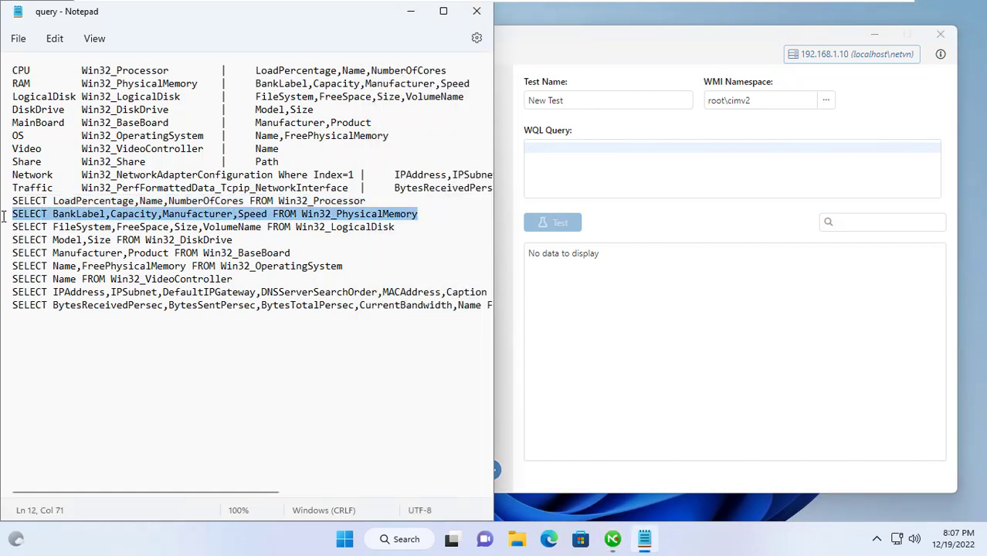
{"action": "left_click", "coordinate": [582, 146]}
{"action": "key", "text": "ctrl+v"}
- Name the new physical memory test RAM and run it on the remote computer
{"action": "triple_click", "coordinate": [602, 99]}
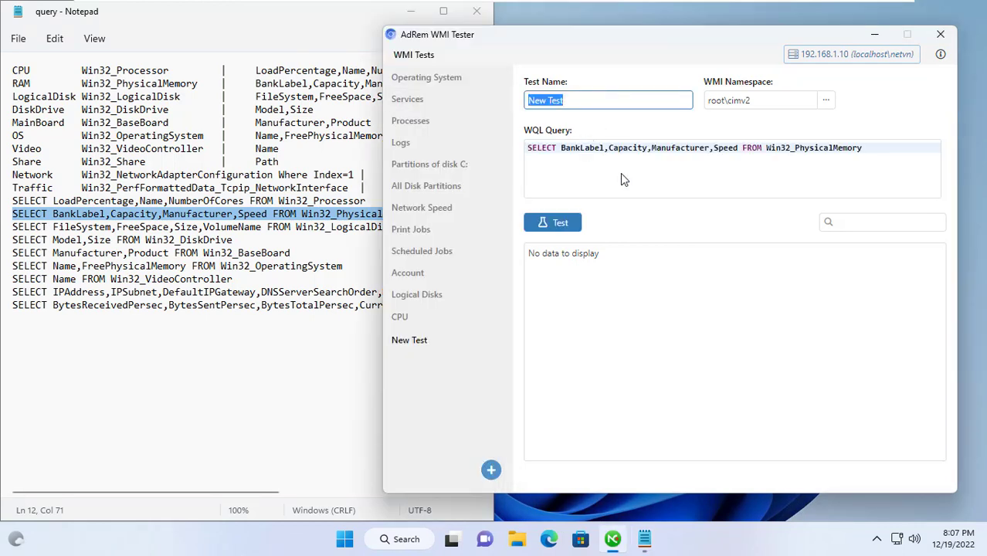
{"action": "type", "text": "RAM"}
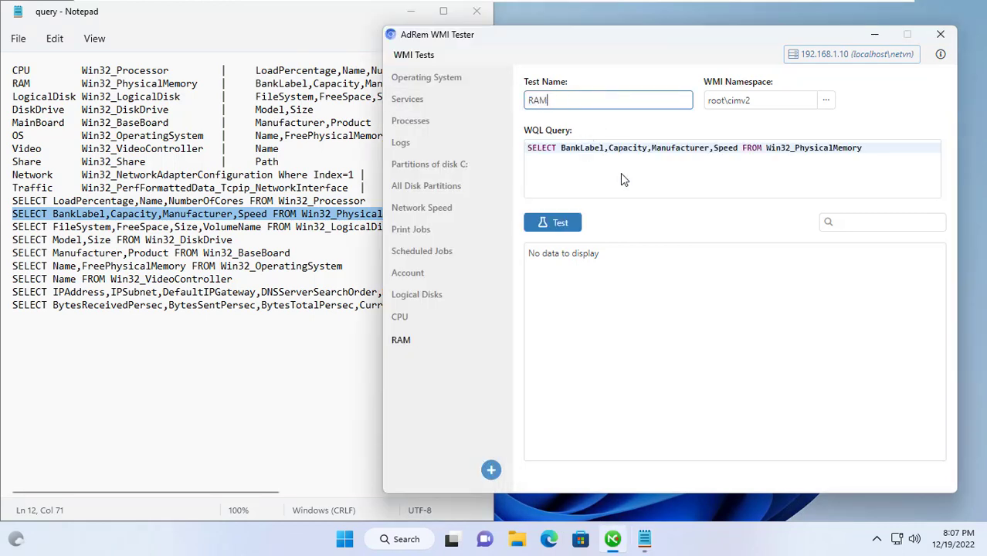
{"action": "left_click", "coordinate": [570, 223]}
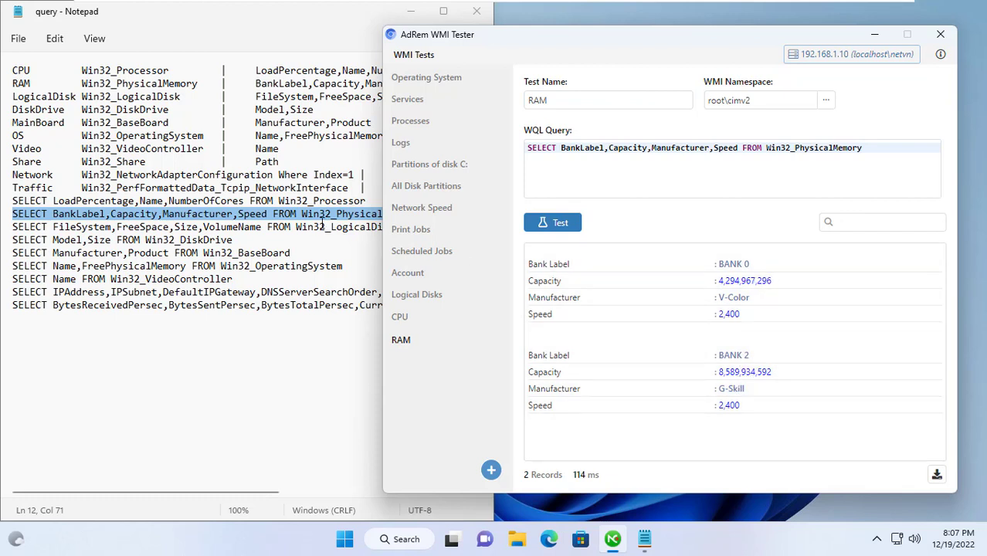
- Copy the query "SELECT FileSystem,FreeSpace,Size,VolumeName FROM Win32_LogicalDisk" from the Notepad notes
{"action": "left_click", "coordinate": [321, 226]}
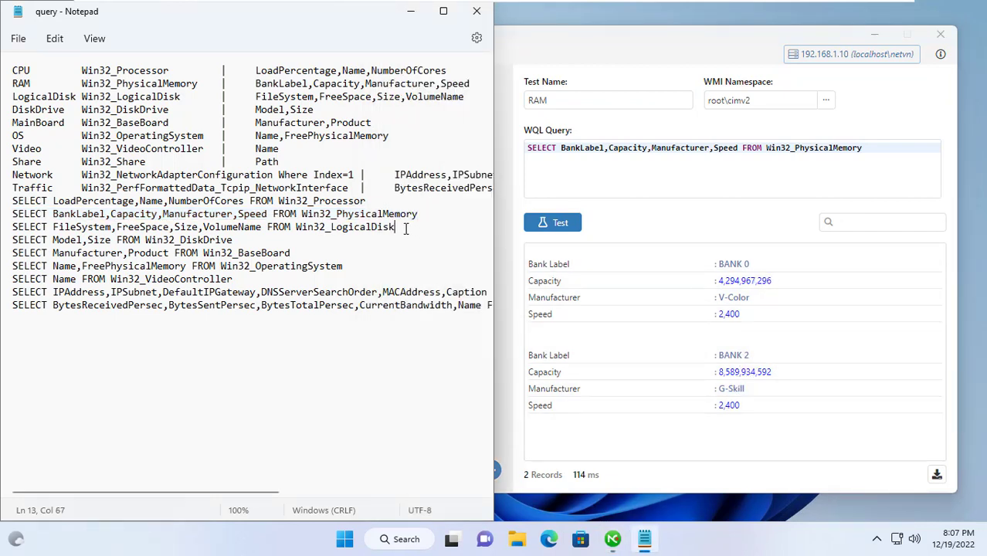
{"action": "left_click_drag", "start_coordinate": [397, 229], "coordinate": [3, 226]}
{"action": "key", "text": "ctrl+c"}
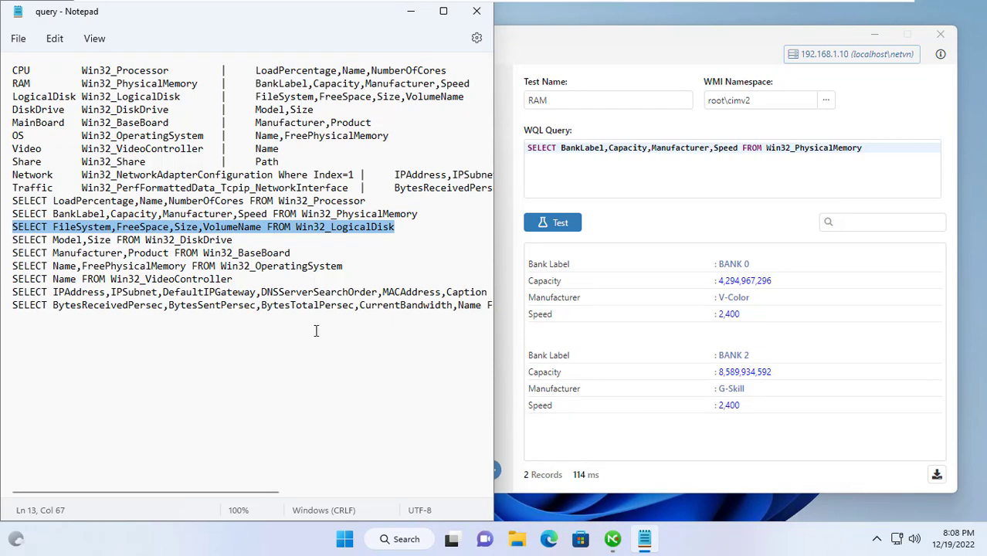
- Open the built-in Logical Disks test and examine its WQL query
{"action": "left_click", "coordinate": [503, 368]}
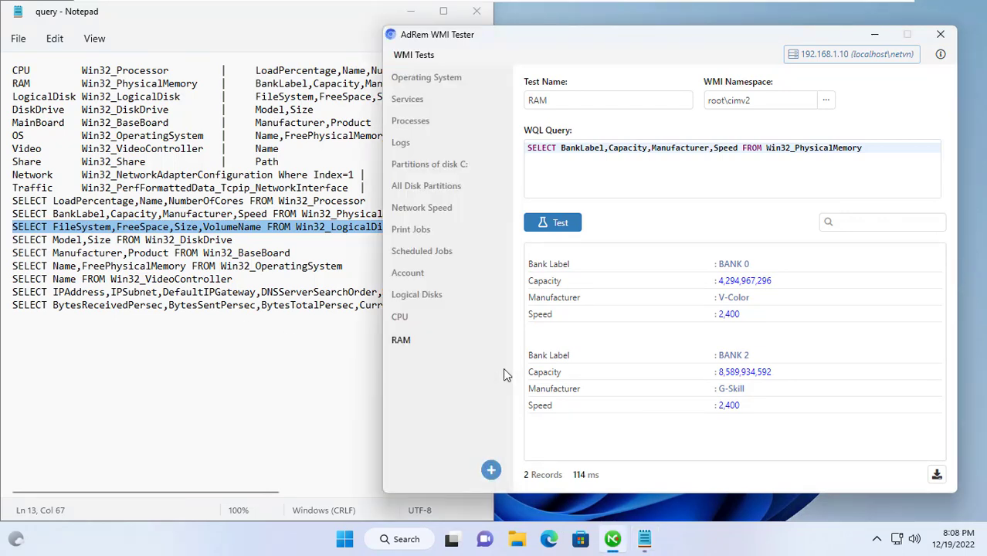
{"action": "left_click", "coordinate": [448, 296]}
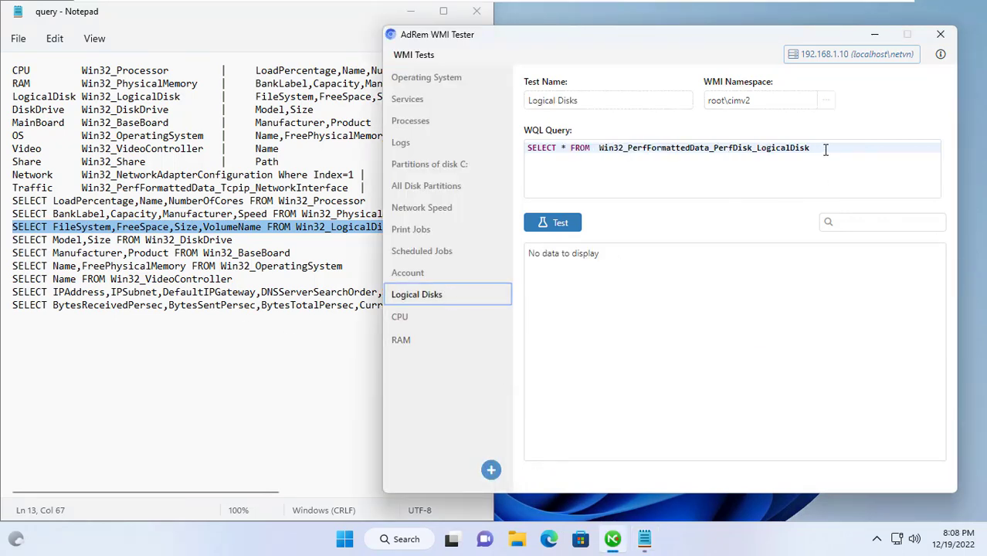
{"action": "left_click_drag", "start_coordinate": [834, 148], "coordinate": [463, 144]}
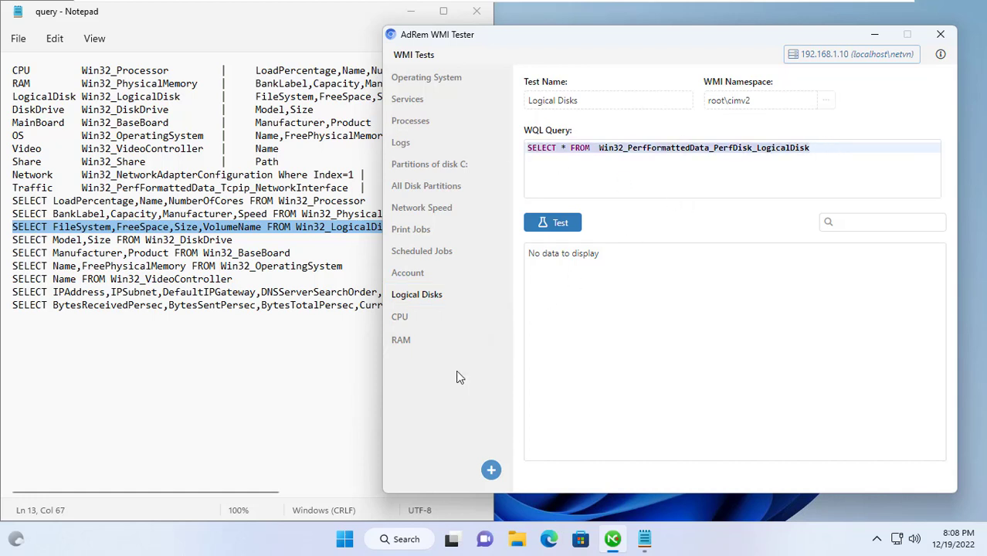
- Add a new test named LogicalDisk with the copied Win32_LogicalDisk query and run it
{"action": "left_click", "coordinate": [491, 471]}
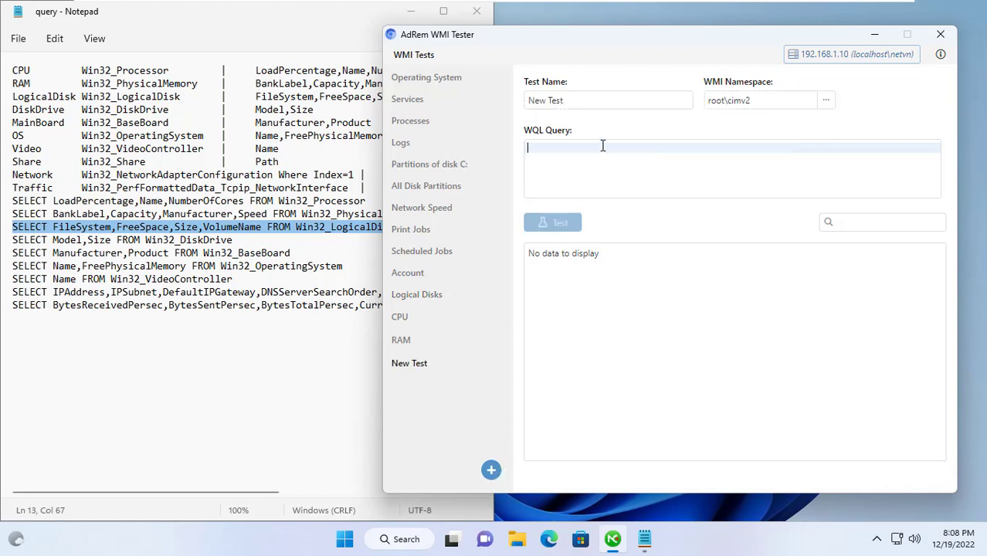
{"action": "key", "text": "ctrl+v"}
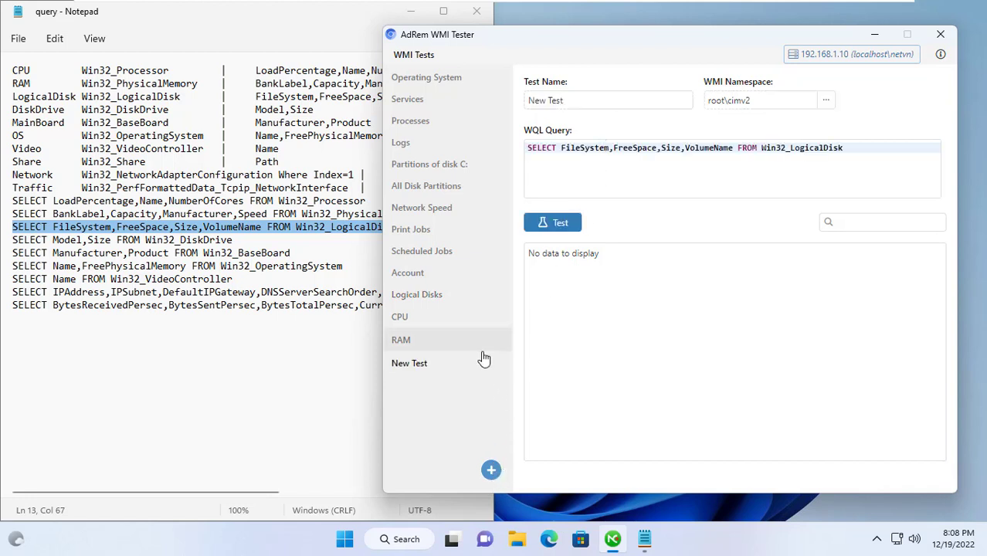
{"action": "left_click_drag", "start_coordinate": [597, 98], "coordinate": [532, 116]}
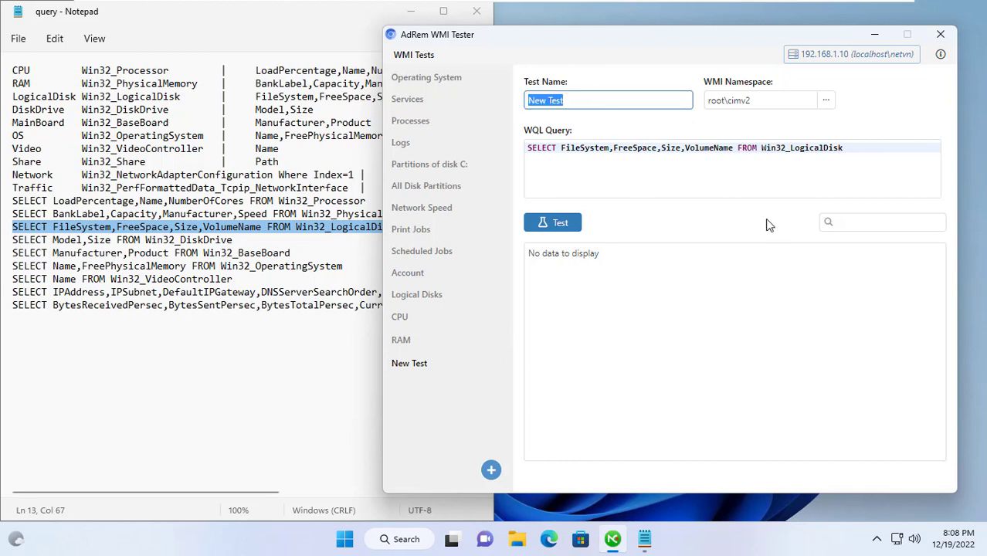
{"action": "type", "text": "LogicalDisk"}
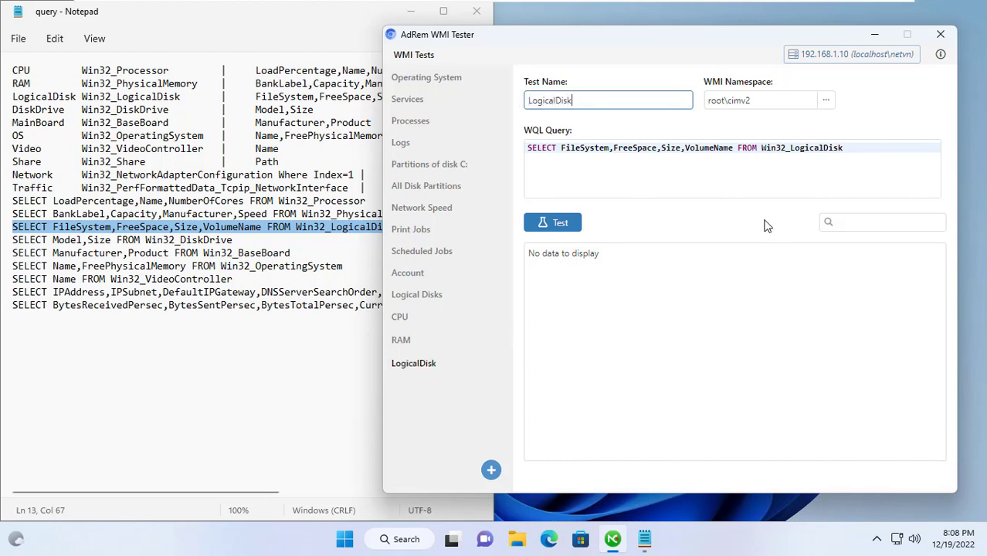
{"action": "left_click", "coordinate": [566, 229]}
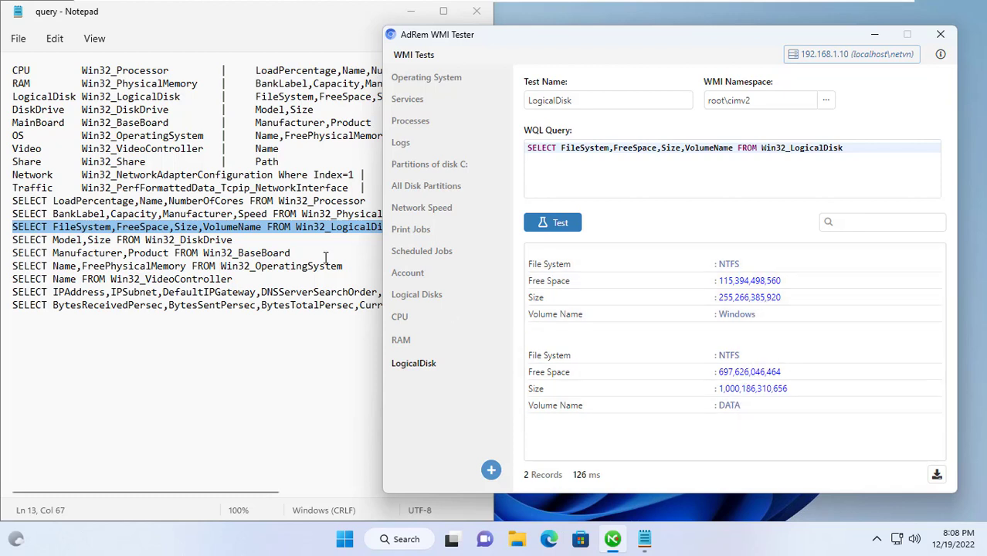
- Copy "SELECT Model,Size FROM Win32_DiskDrive" from the notes into the WQL query of a new test
{"action": "left_click", "coordinate": [239, 240]}
{"action": "left_click_drag", "start_coordinate": [248, 239], "coordinate": [6, 240]}
{"action": "key", "text": "ctrl+c"}
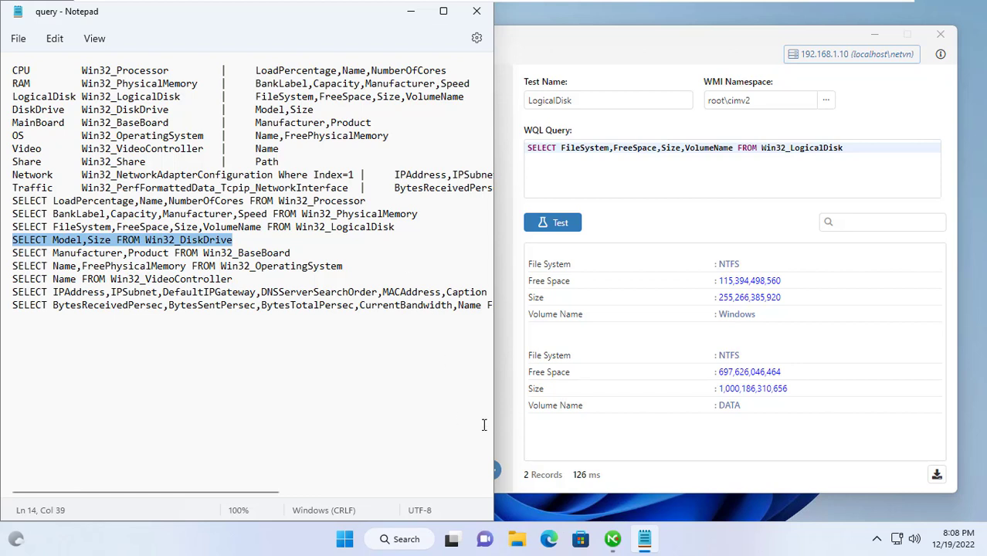
{"action": "left_click", "coordinate": [496, 467]}
{"action": "left_click", "coordinate": [492, 470]}
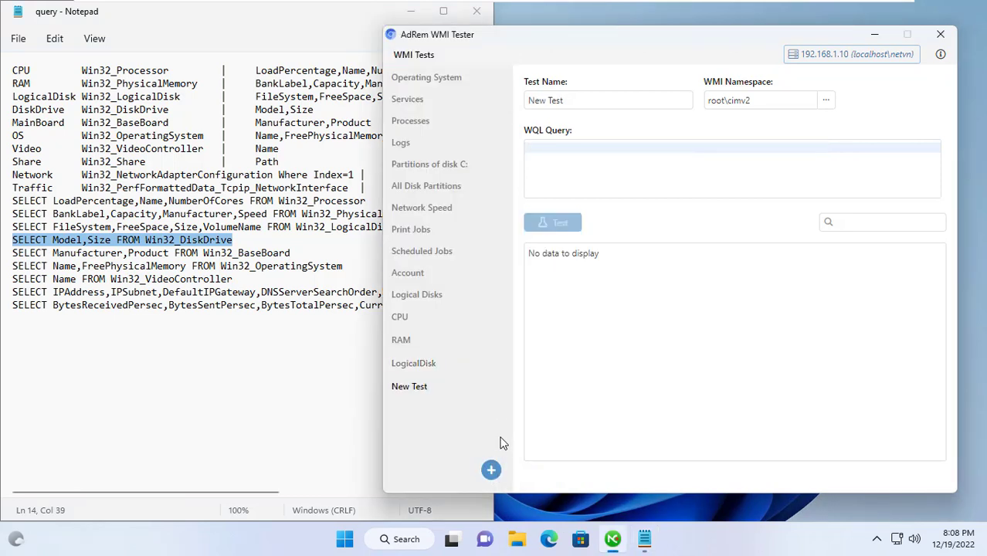
{"action": "key", "text": "ctrl+v"}
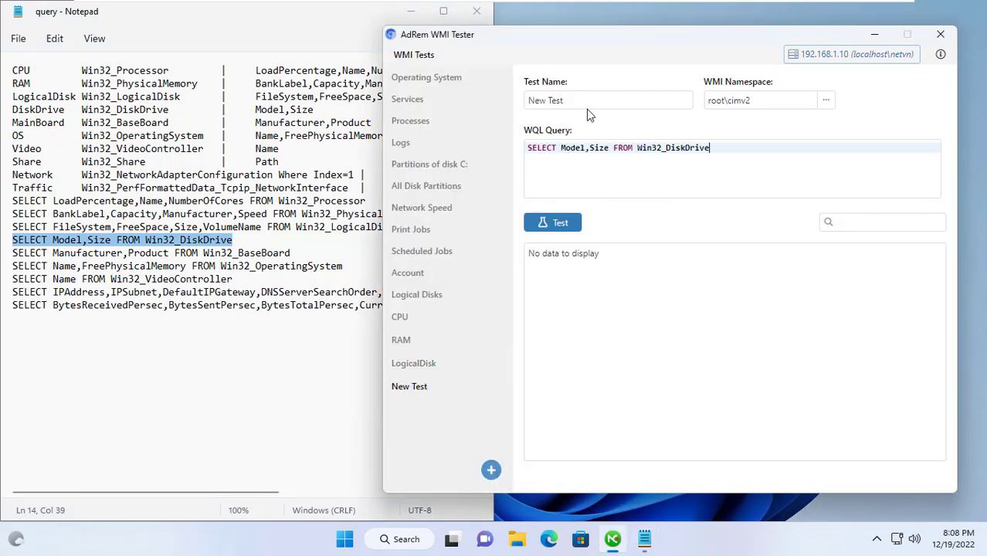
- Name the new disk model and size test DiskDrive and run it on the remote computer
{"action": "left_click", "coordinate": [593, 99]}
{"action": "key", "text": "ctrl+a"}
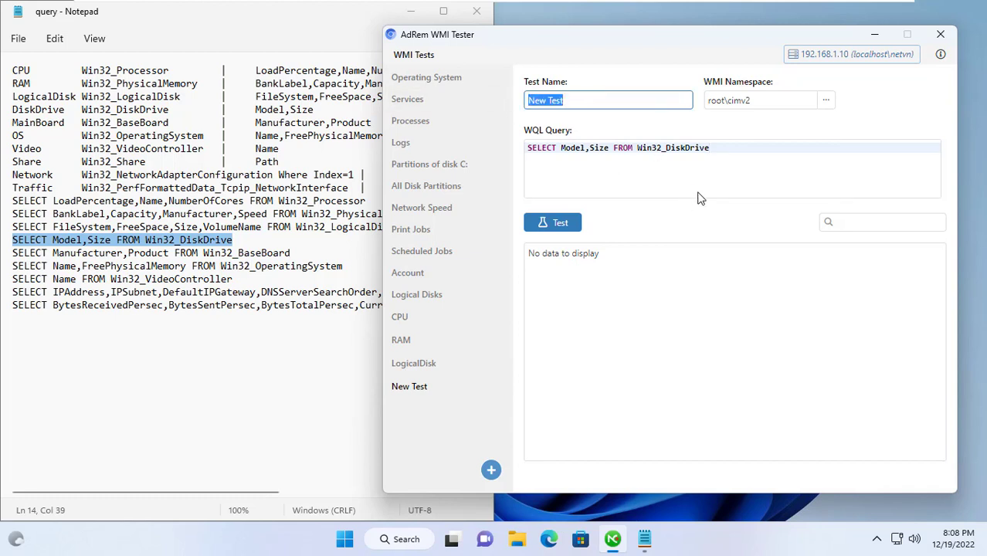
{"action": "type", "text": "DiskDrive"}
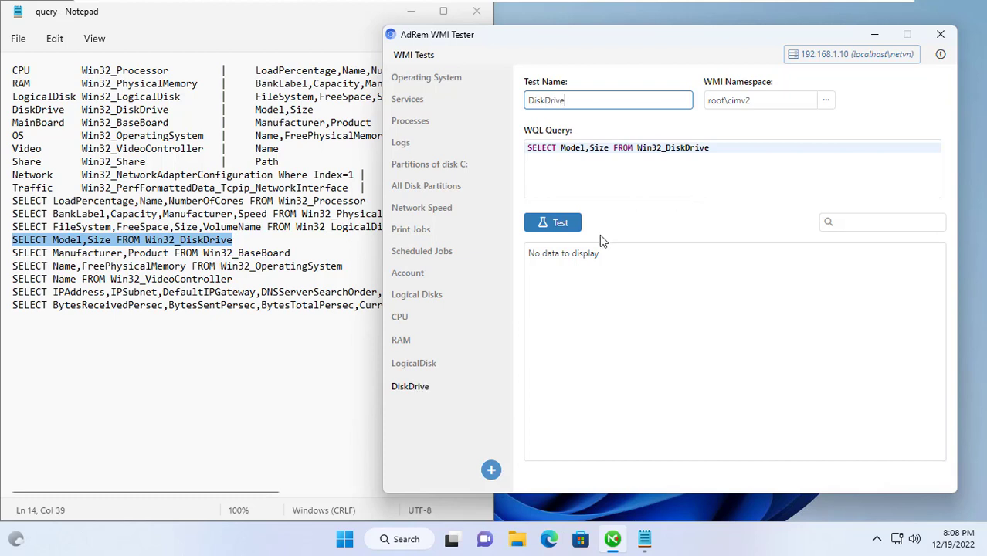
{"action": "left_click", "coordinate": [556, 223]}
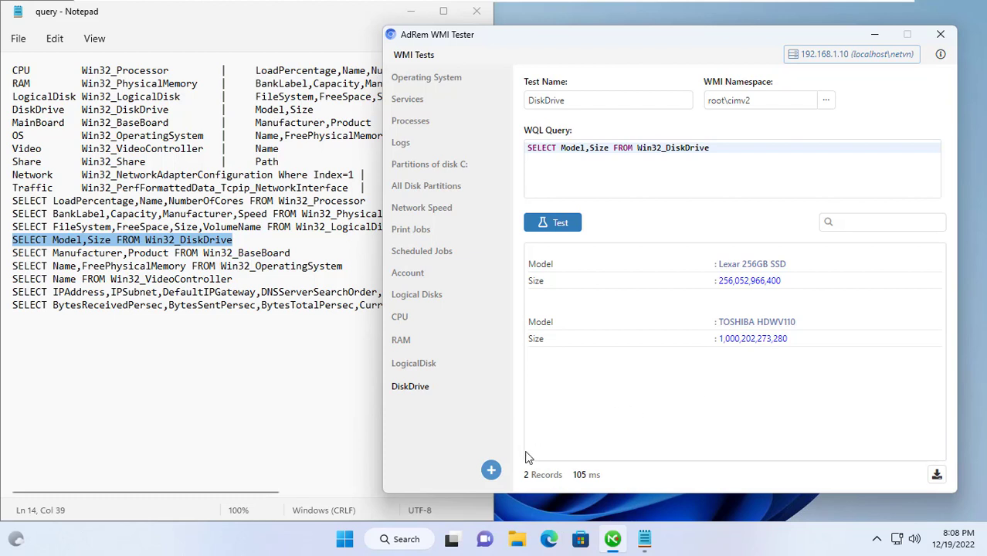
- Add a new custom WMI test named Network
{"action": "left_click", "coordinate": [491, 470]}
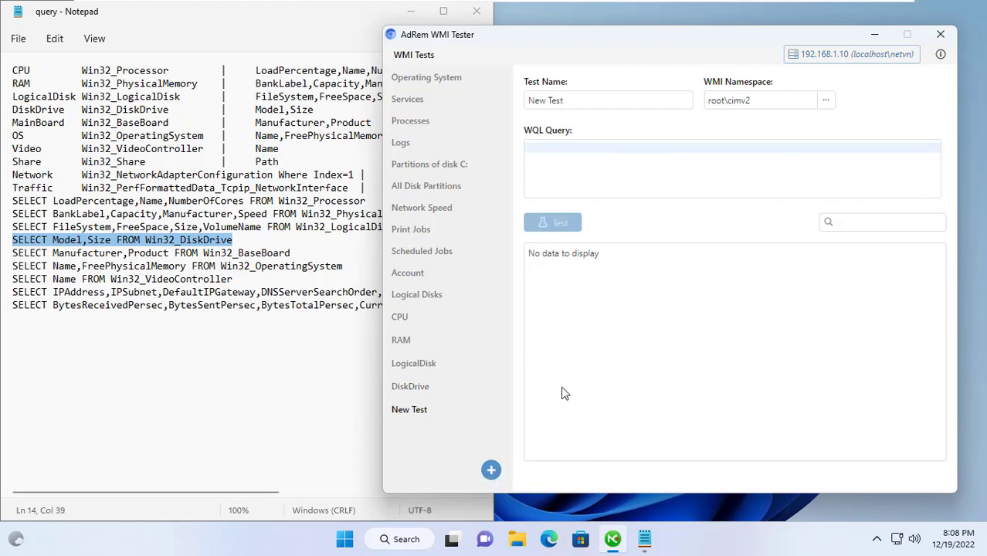
{"action": "left_click", "coordinate": [599, 99]}
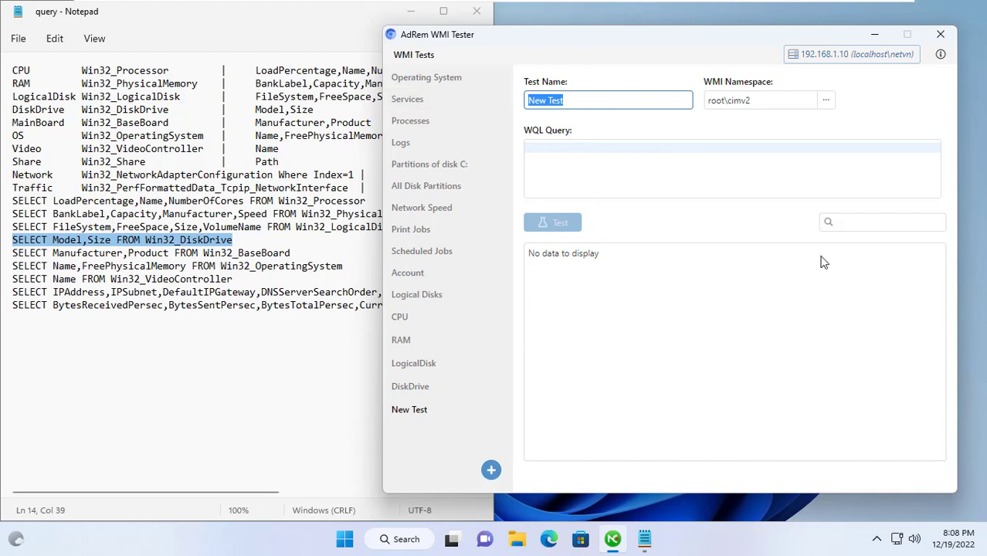
{"action": "type", "text": "Network"}
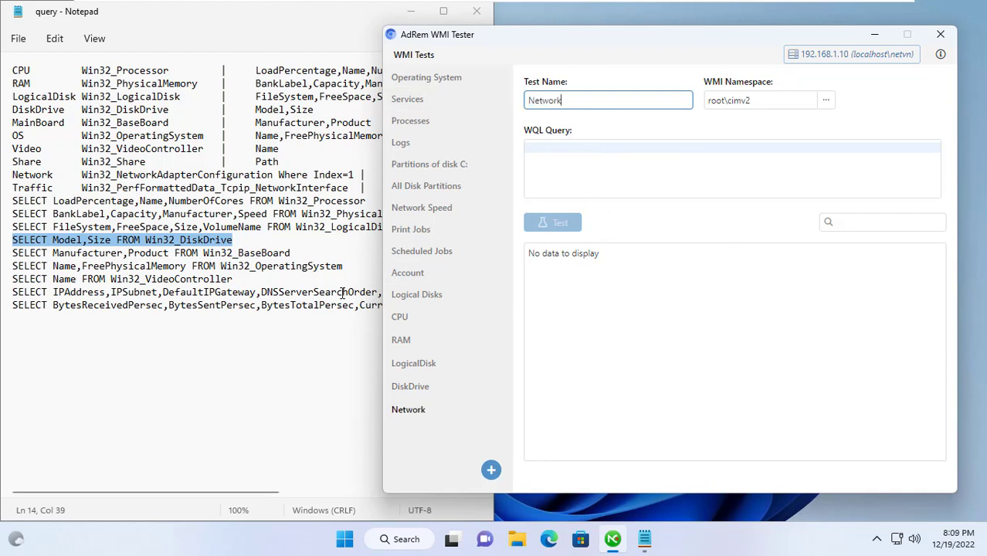
- Copy "SELECT IPAddress,IPSubnet,DefaultIPGateway,DNSServerSearchOrder,MACAddress,Caption FROM Win32_NetworkAdapterConfiguration Where Index=1" from the notes into the Network test's query and run it
{"action": "left_click", "coordinate": [343, 292]}
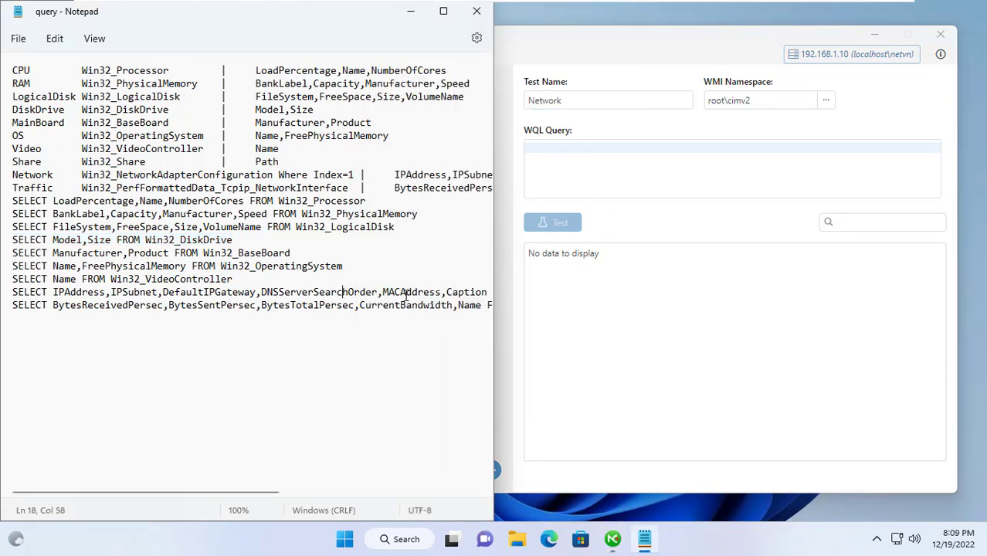
{"action": "triple_click", "coordinate": [343, 292]}
{"action": "key", "text": "ctrl+c"}
{"action": "left_click", "coordinate": [577, 165]}
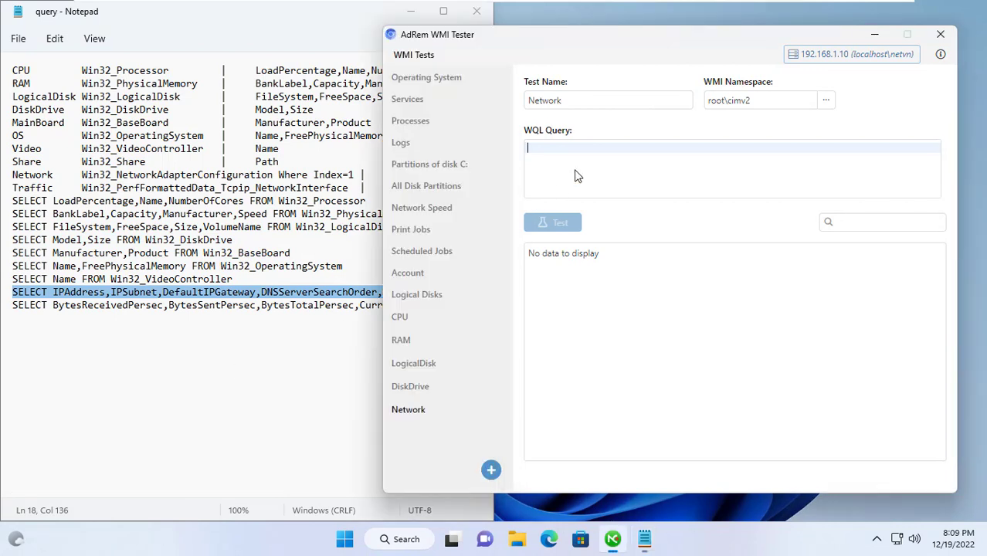
{"action": "key", "text": "ctrl+v"}
{"action": "left_click", "coordinate": [572, 229]}
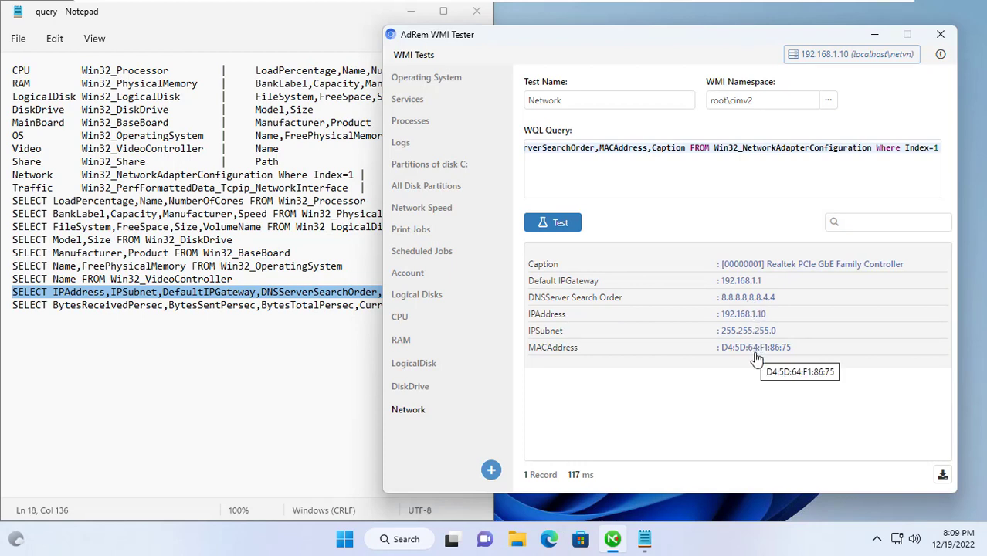
- Add a new custom WMI test named Traffic
{"action": "left_click", "coordinate": [491, 470]}
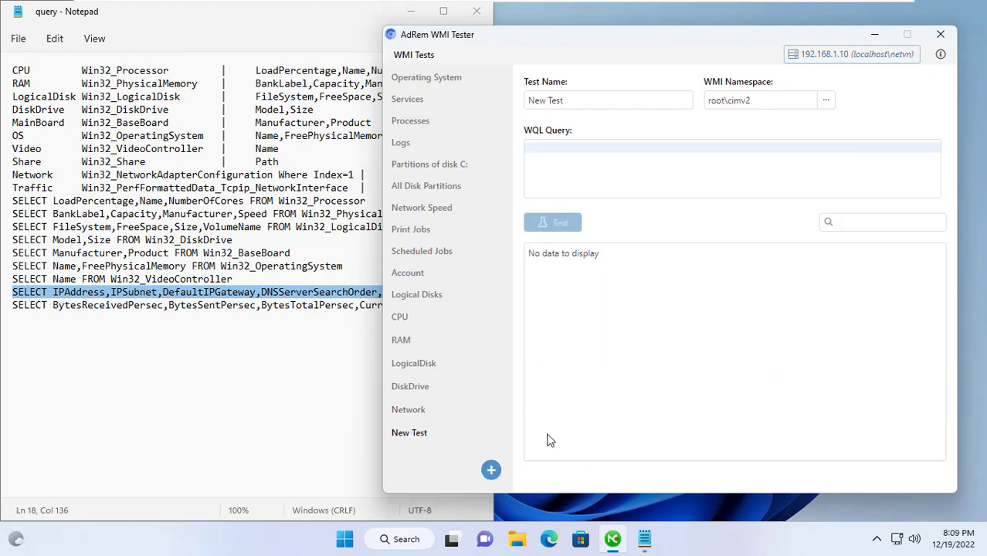
{"action": "triple_click", "coordinate": [603, 98]}
{"action": "type", "text": "Traffic"}
- Copy "SELECT BytesReceivedPersec,BytesSentPersec,BytesTotalPersec,CurrentBandwidth,Name FROM Win32_PerfFormattedData_Tcpip_NetworkInterface" from the notes into the Traffic test's query and run it twice
{"action": "left_click", "coordinate": [573, 148]}
{"action": "left_click", "coordinate": [257, 332]}
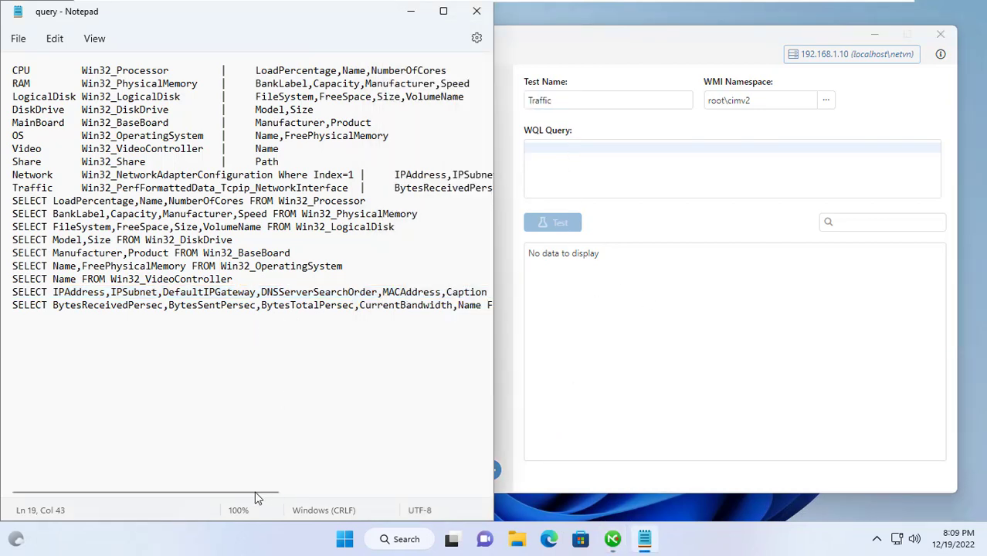
{"action": "left_click_drag", "start_coordinate": [29, 308], "coordinate": [169, 328]}
{"action": "left_click", "coordinate": [618, 170]}
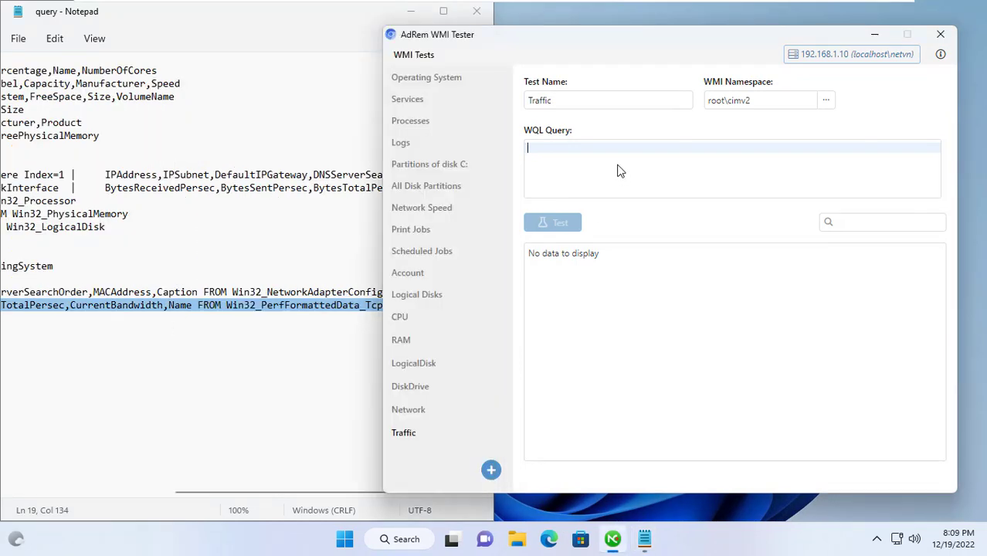
{"action": "type", "text": "SELECT BytesReceivedPersec,BytesSentPersec,BytesTotalPersec,CurrentBandwidth,Name FROM Win32_PerfFormattedData_Tcpip_NetworkInterface"}
{"action": "left_click", "coordinate": [560, 224]}
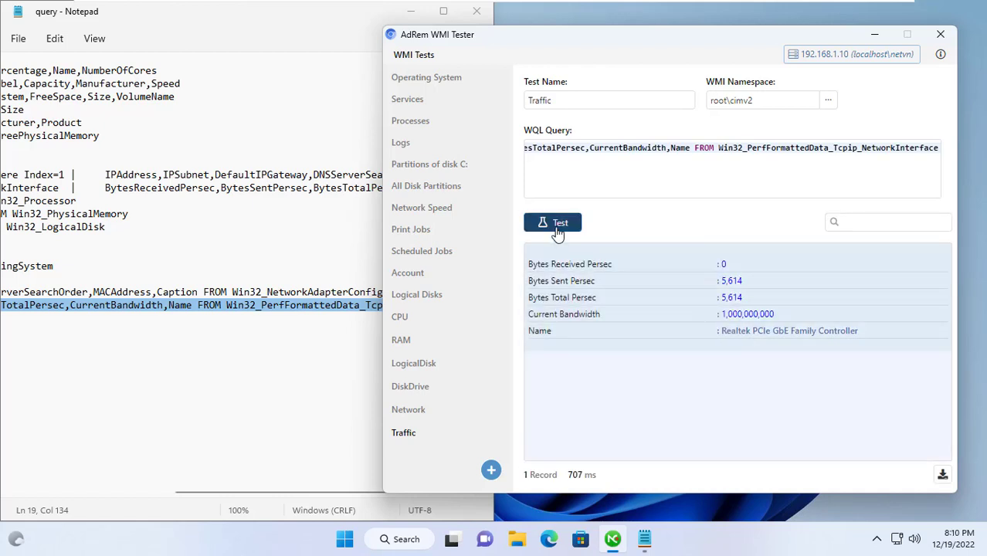
{"action": "left_click", "coordinate": [555, 227]}
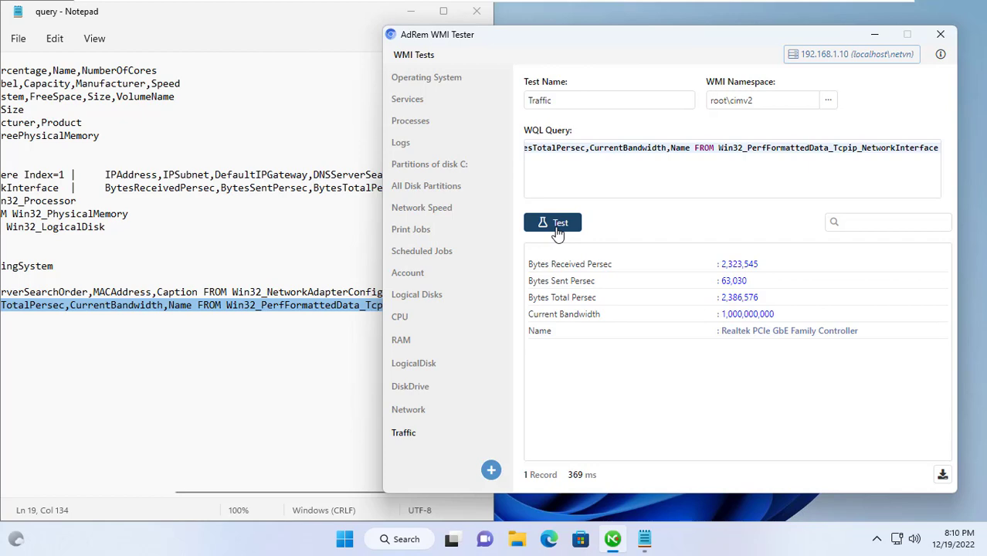
- Minimize the Notepad notes and move the WMI Tester window to the middle of the desktop
{"action": "left_click", "coordinate": [458, 22]}
{"action": "left_click", "coordinate": [410, 10]}
{"action": "left_click_drag", "start_coordinate": [583, 47], "coordinate": [417, 41]}
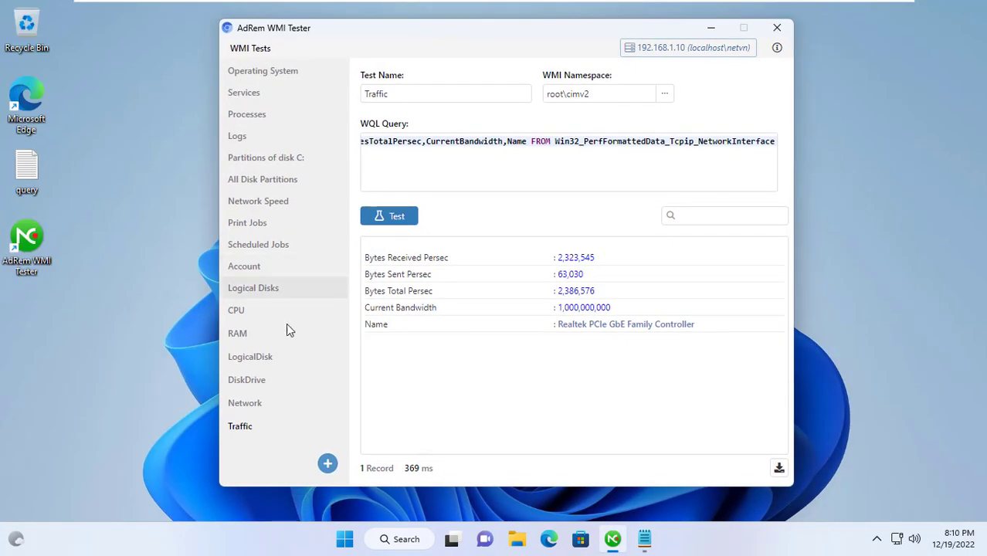
- Run the custom CPU test again to read the processor's current load
{"action": "left_click", "coordinate": [266, 310]}
{"action": "left_click", "coordinate": [395, 223]}
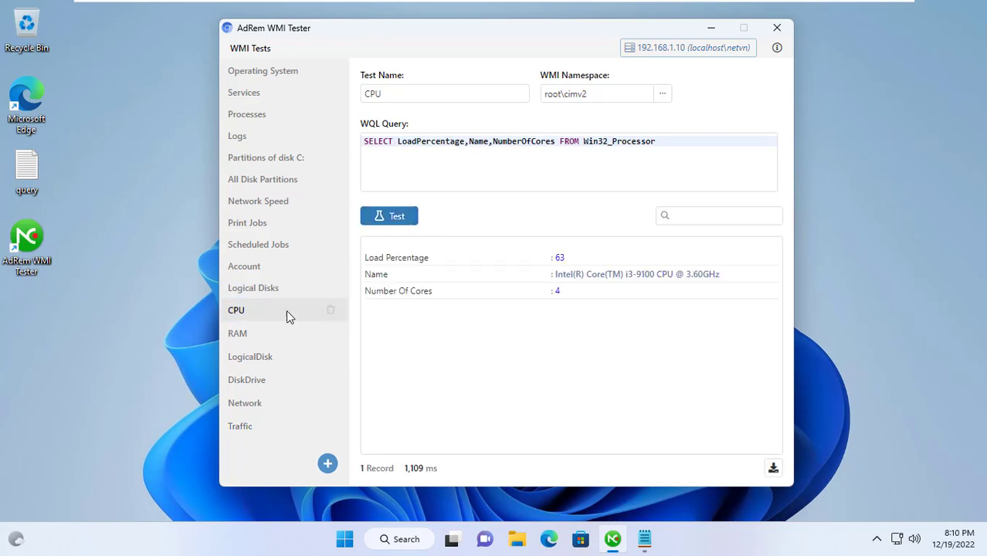
- Run the custom RAM, LogicalDisk and DiskDrive tests again to read the computer's memory and disk information
{"action": "left_click", "coordinate": [274, 333]}
{"action": "left_click", "coordinate": [391, 223]}
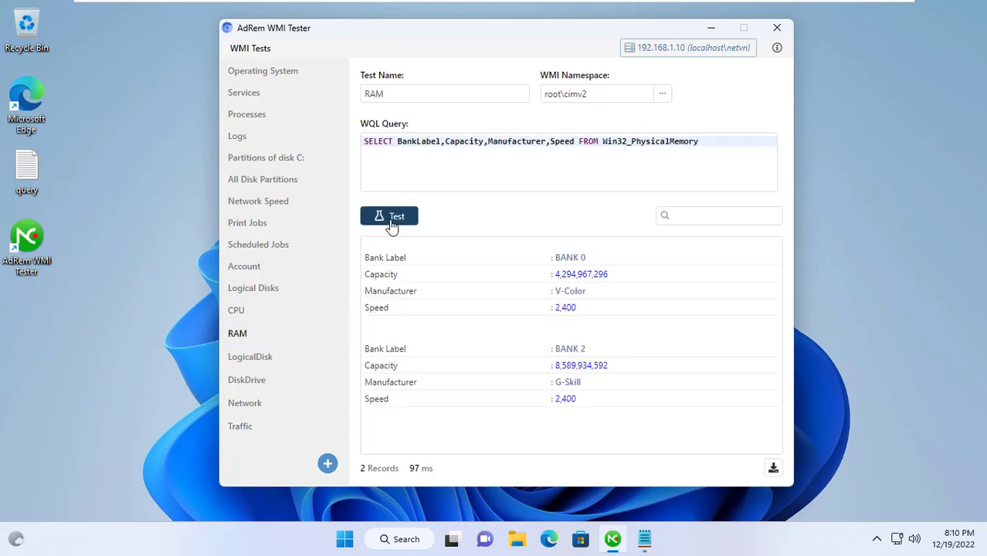
{"action": "left_click", "coordinate": [250, 356]}
{"action": "left_click", "coordinate": [397, 221]}
{"action": "left_click", "coordinate": [324, 379]}
{"action": "left_click", "coordinate": [401, 222]}
- Run the custom Network and Traffic tests again to read the adapter's configuration and throughput
{"action": "left_click", "coordinate": [250, 404]}
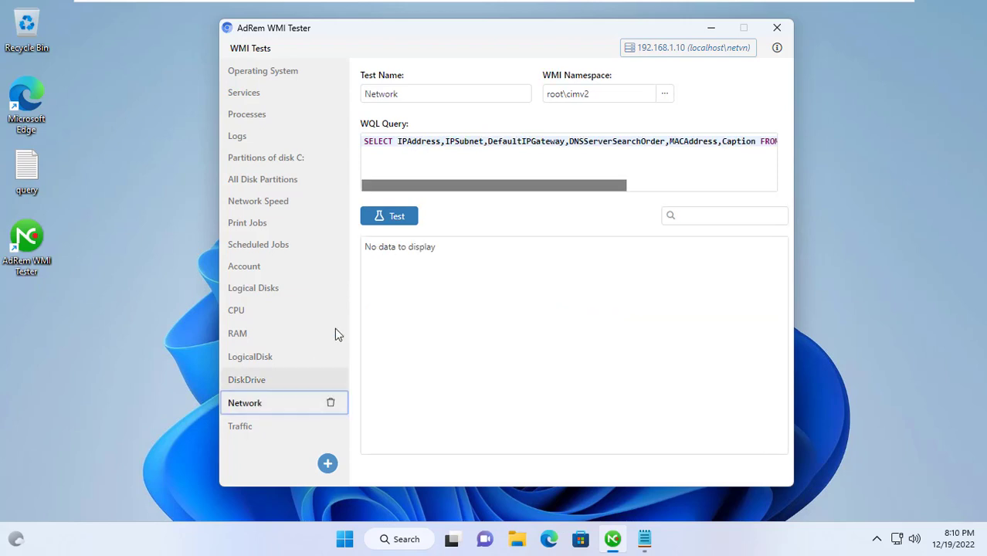
{"action": "left_click", "coordinate": [396, 221]}
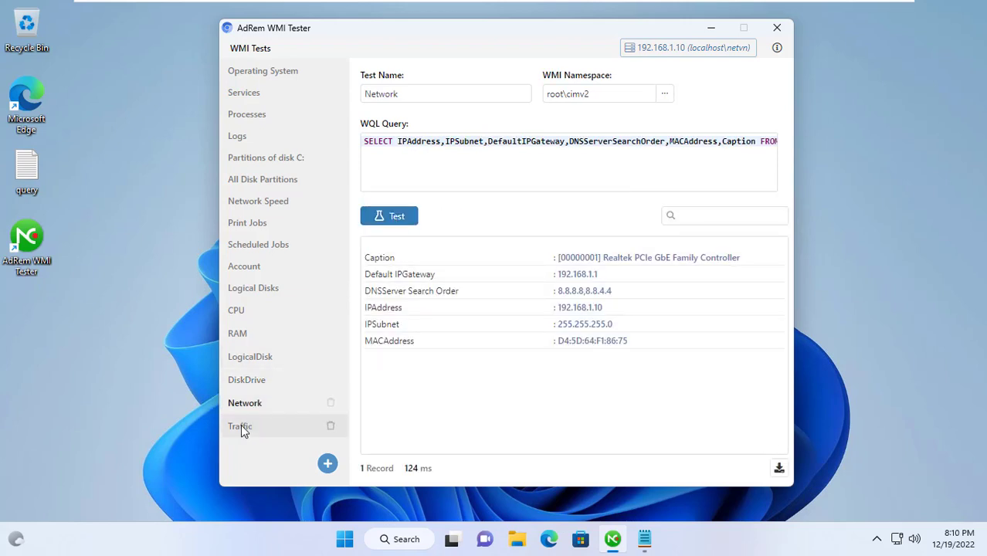
{"action": "left_click", "coordinate": [241, 425]}
{"action": "left_click", "coordinate": [399, 220]}
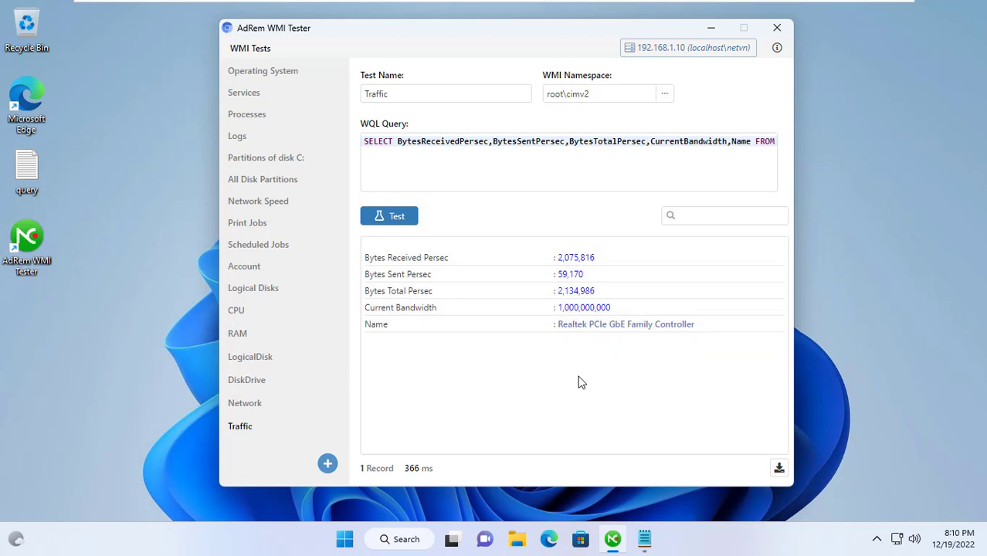
- Reopen the connection settings and set the computer address to 192.168.1.254
{"action": "left_click", "coordinate": [706, 51]}
{"action": "left_click", "coordinate": [406, 171]}
{"action": "key", "text": "BackSpace"}
{"action": "key", "text": "BackSpace"}
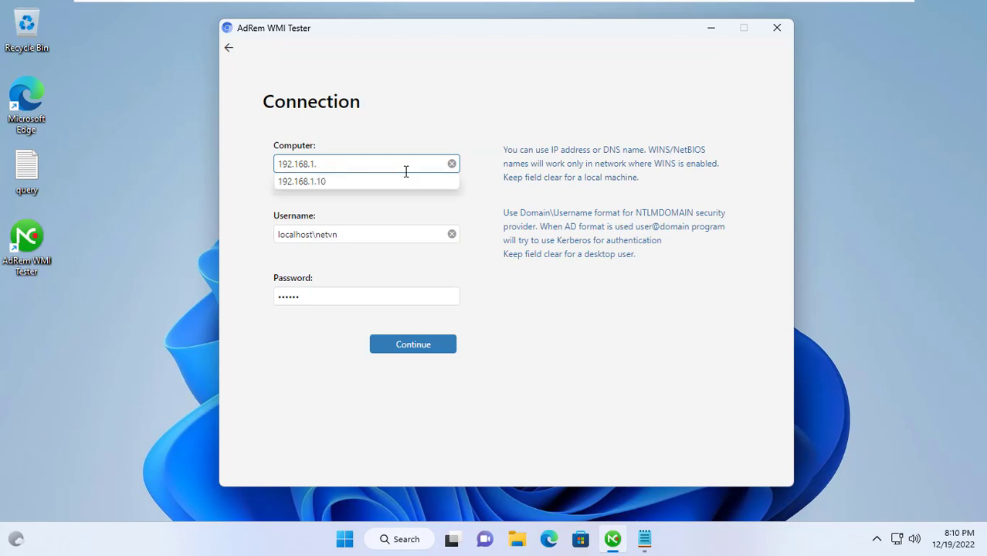
{"action": "type", "text": "254"}
- Replace the credentials with the domain administrator's username and account password, and connect to the computer
{"action": "left_click", "coordinate": [385, 232]}
{"action": "key", "text": "ctrl+a"}
{"action": "key", "text": "BackSpace"}
{"action": "type", "text": "Administrator"}
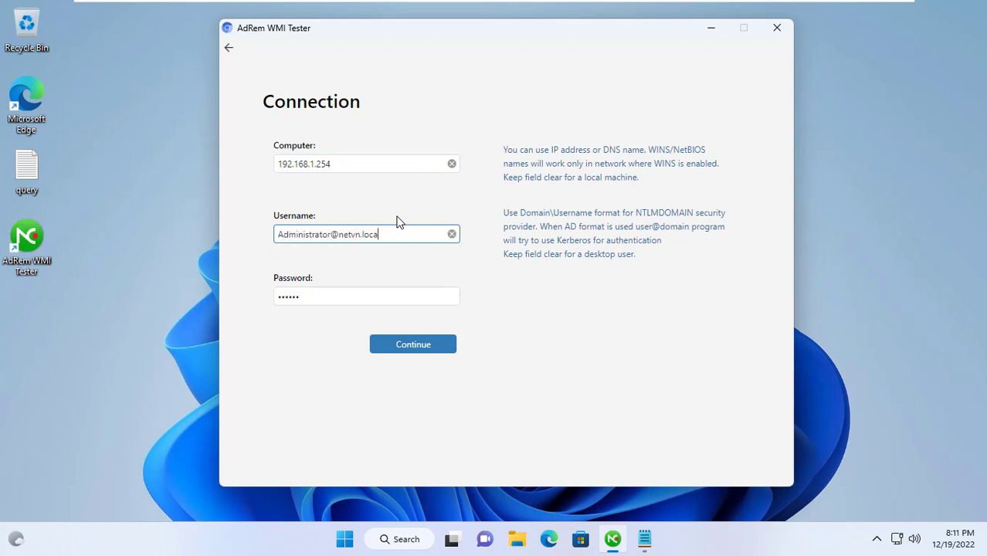
{"action": "left_click", "coordinate": [385, 294]}
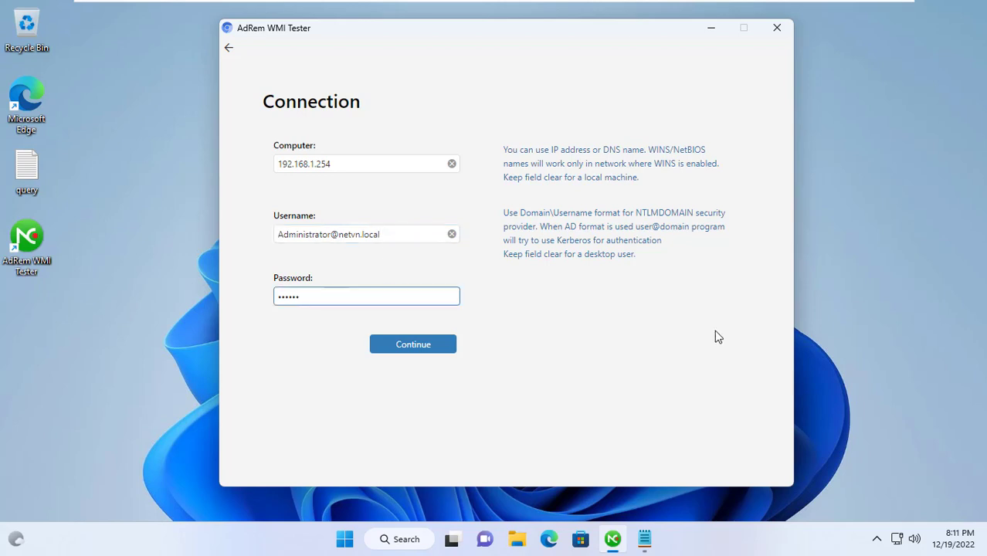
{"action": "type", "text": "•••••••"}
{"action": "left_click", "coordinate": [413, 352]}
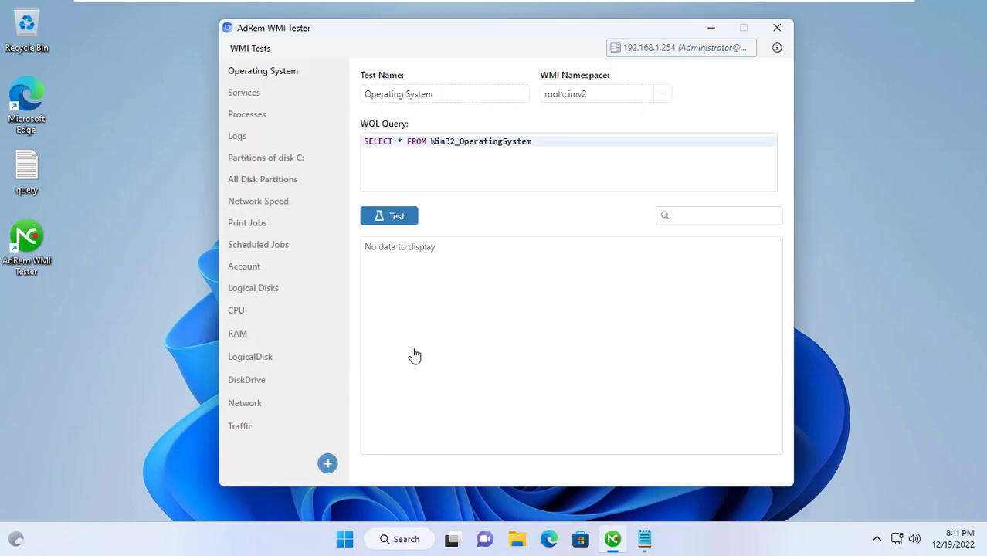
- Run the Operating System test on 192.168.1.254 and examine the edition in the results
{"action": "left_click", "coordinate": [396, 220]}
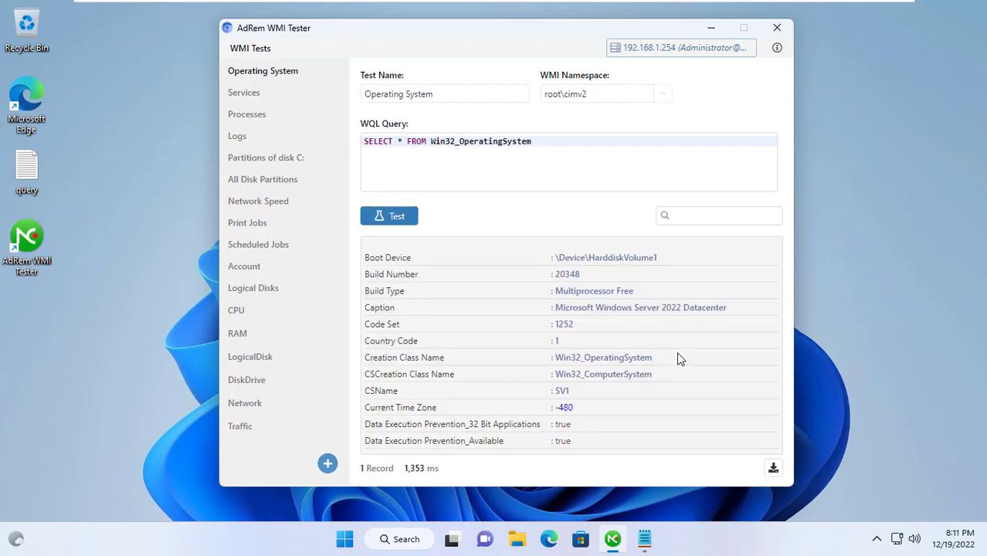
{"action": "left_click", "coordinate": [618, 317]}
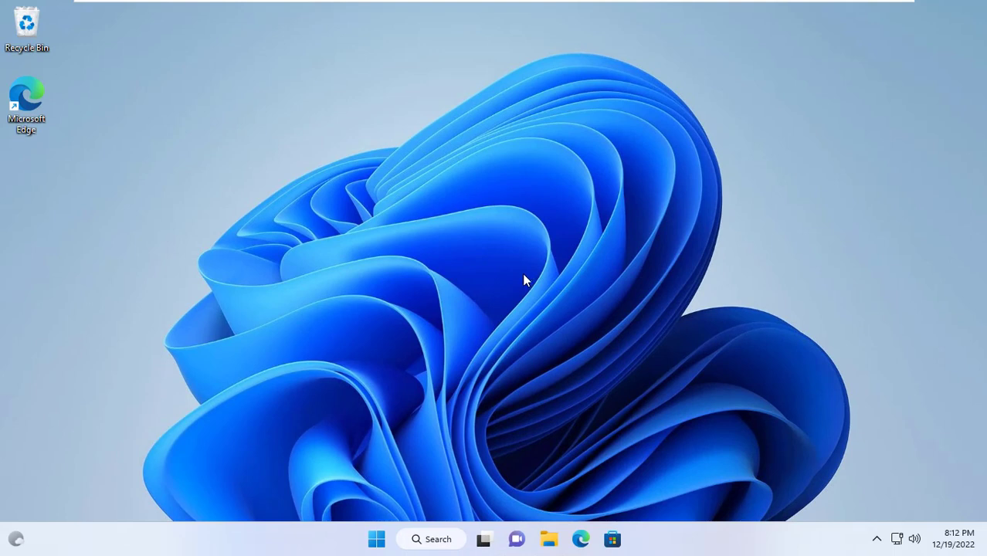
- Open Computer Management maximized on the Windows 11 PC and select the NETVN account among the local users
{"action": "right_click", "coordinate": [379, 538]}
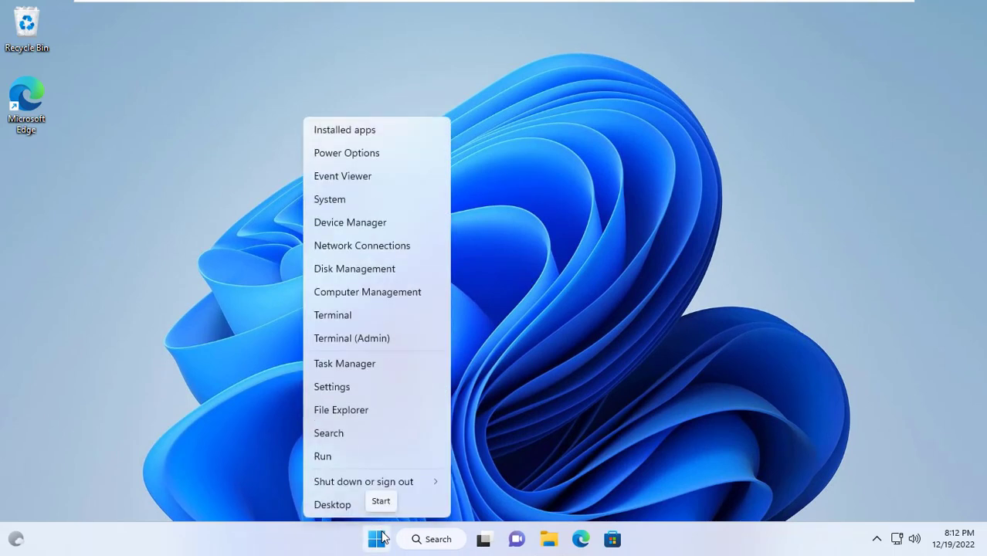
{"action": "left_click", "coordinate": [371, 296]}
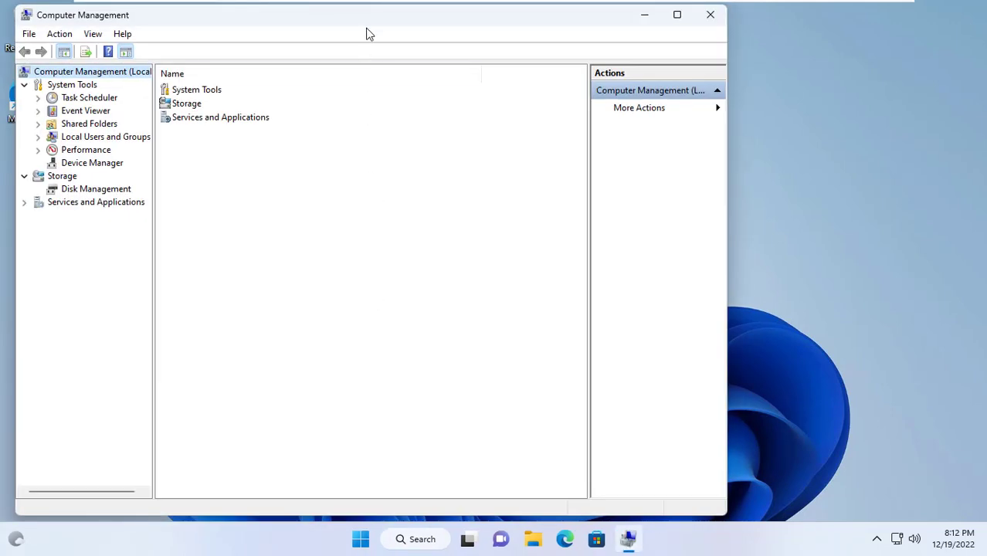
{"action": "double_click", "coordinate": [370, 17]}
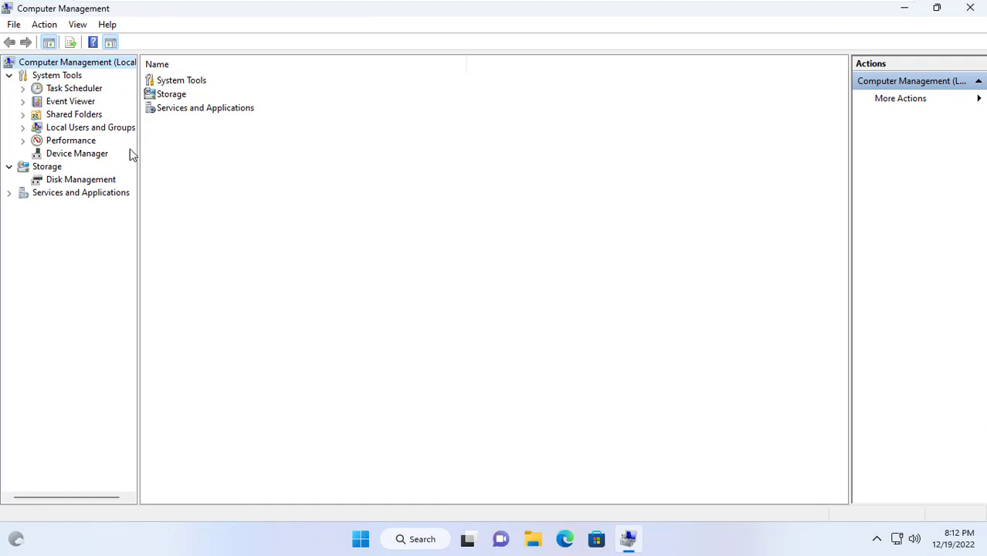
{"action": "double_click", "coordinate": [105, 131]}
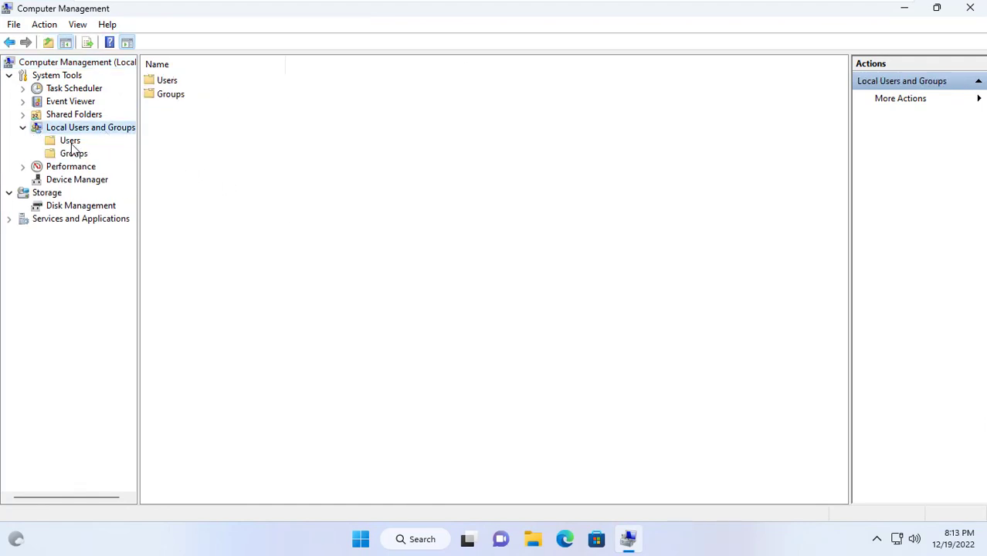
{"action": "left_click", "coordinate": [70, 141]}
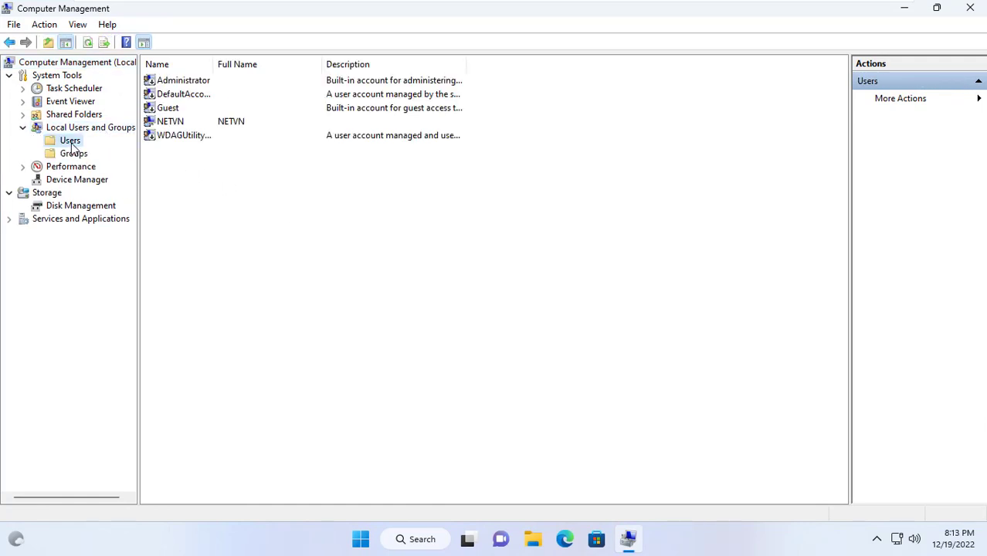
{"action": "left_click", "coordinate": [173, 124]}
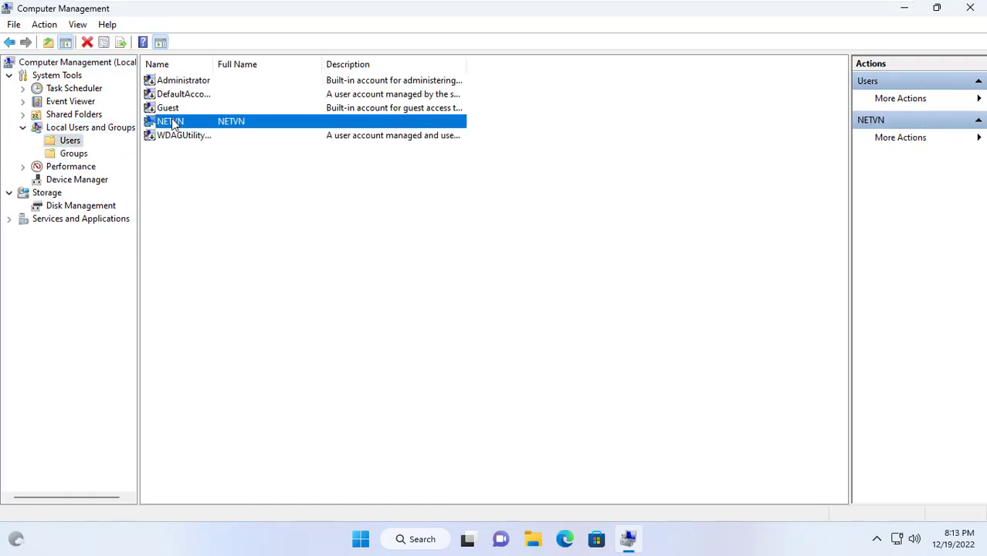
- Widen the local groups' name column and add the netvn user to the Distributed COM Users group
{"action": "left_click", "coordinate": [75, 154]}
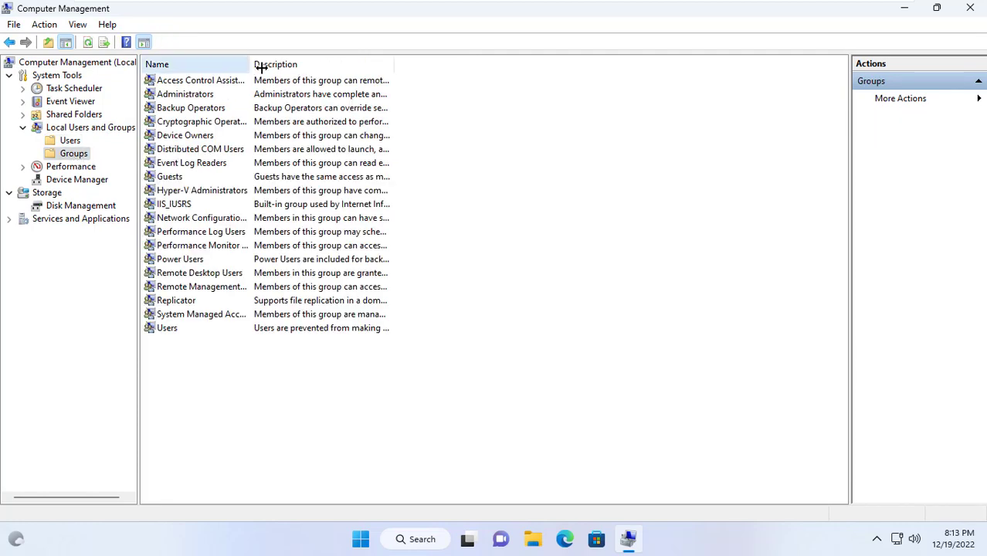
{"action": "left_click_drag", "start_coordinate": [287, 67], "coordinate": [426, 67]}
{"action": "left_click", "coordinate": [203, 152]}
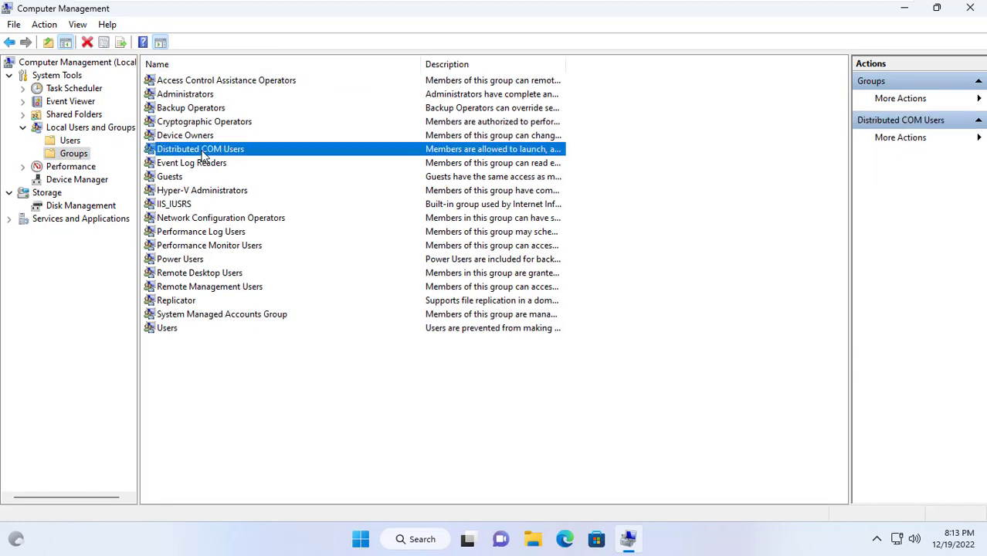
{"action": "double_click", "coordinate": [207, 153]}
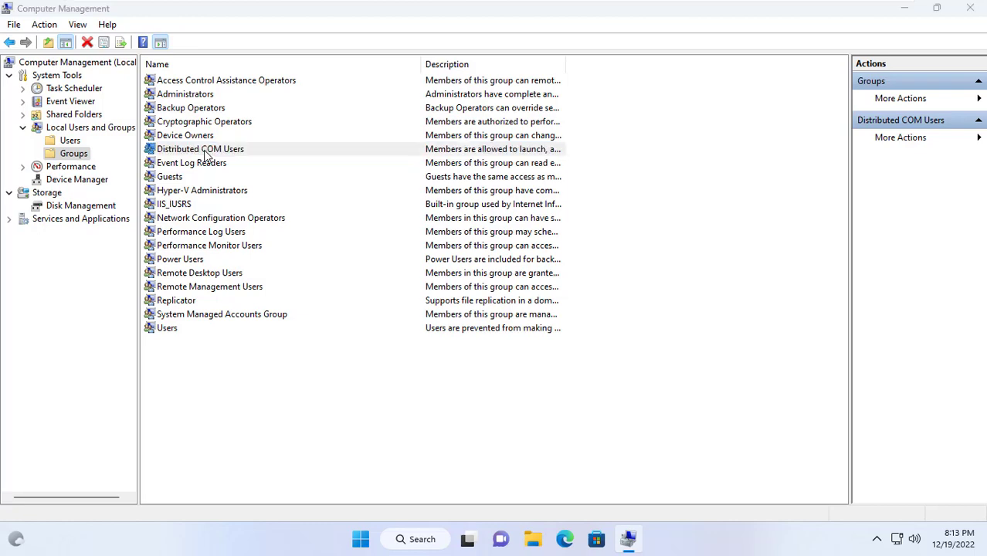
{"action": "left_click", "coordinate": [391, 378]}
{"action": "type", "text": "netwo"}
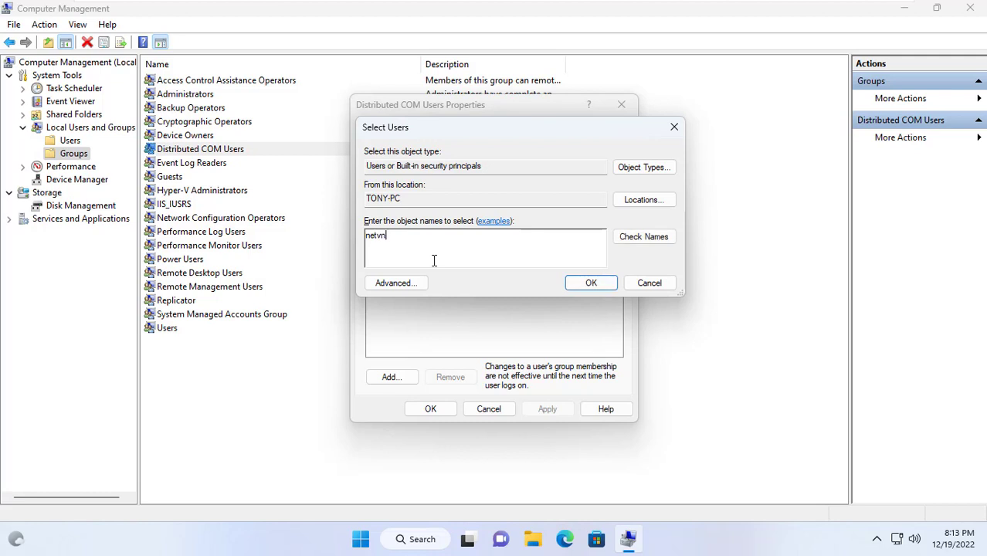
{"action": "left_click", "coordinate": [643, 236]}
{"action": "left_click", "coordinate": [591, 283]}
{"action": "left_click", "coordinate": [396, 246]}
{"action": "left_click", "coordinate": [431, 410]}
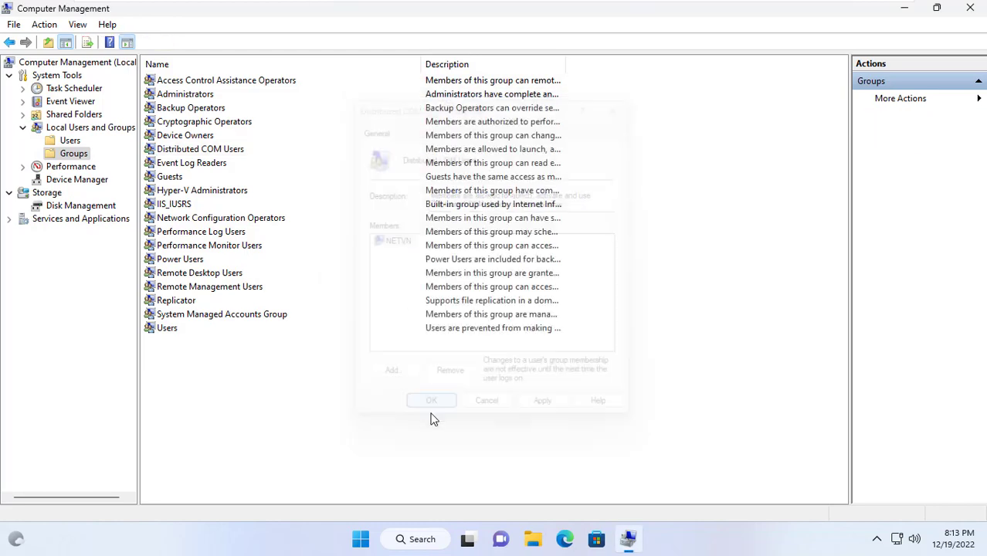
- Add the netvn user to the Performance Monitor Users group
{"action": "left_click", "coordinate": [206, 247]}
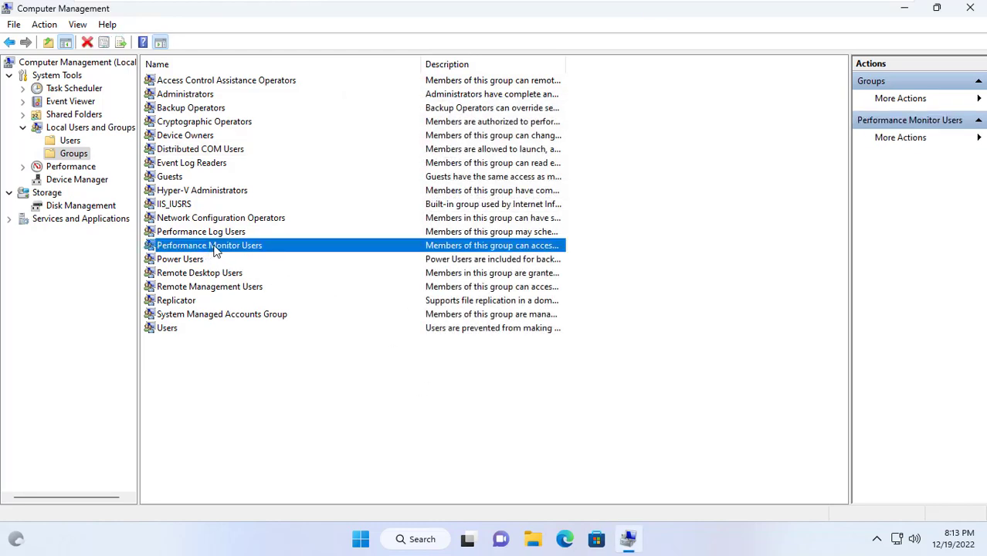
{"action": "double_click", "coordinate": [212, 255]}
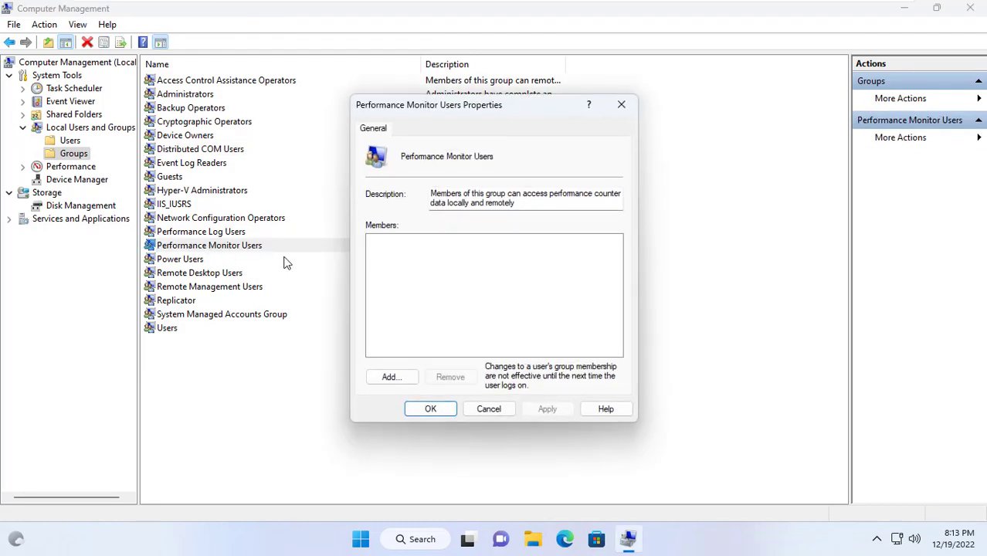
{"action": "left_click", "coordinate": [391, 377]}
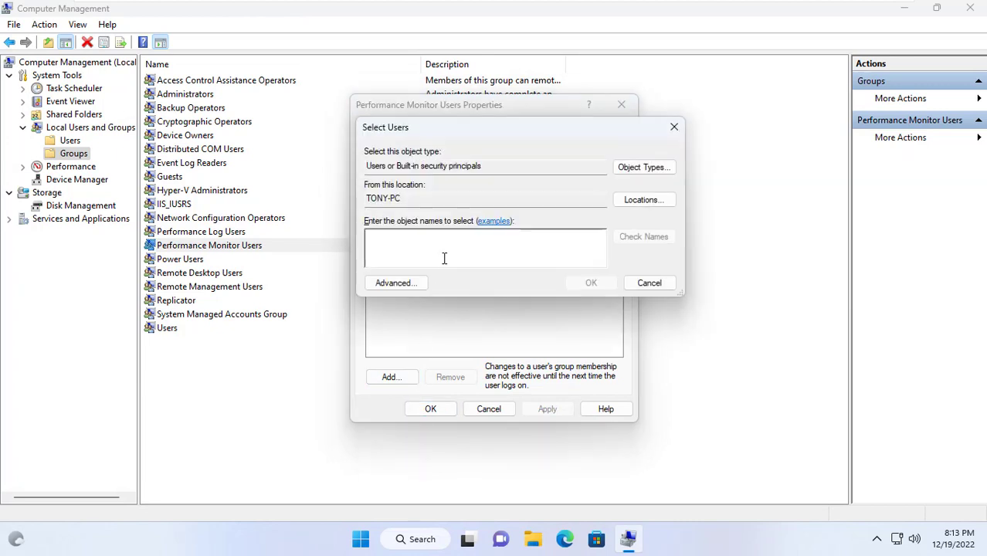
{"action": "type", "text": "net"}
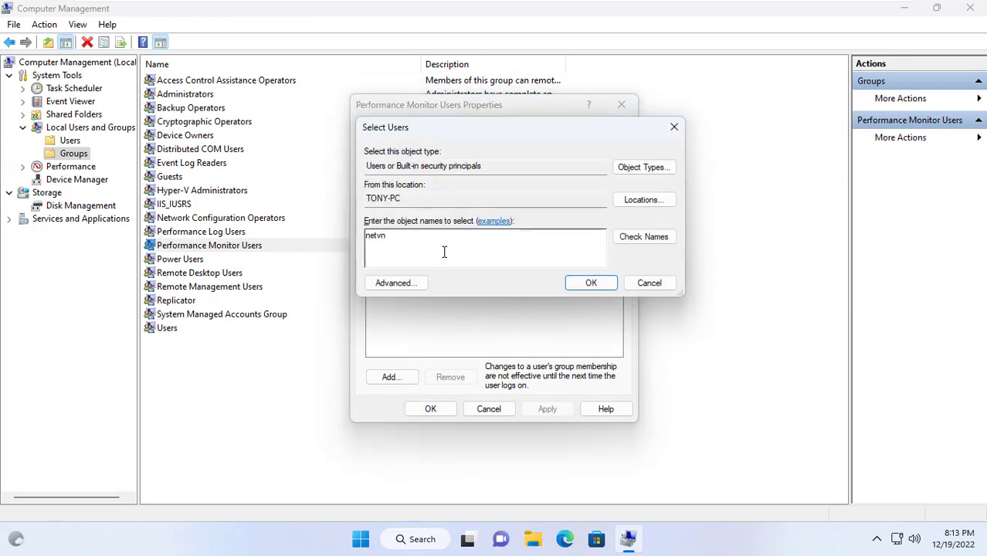
{"action": "type", "text": "vn"}
{"action": "left_click", "coordinate": [622, 241]}
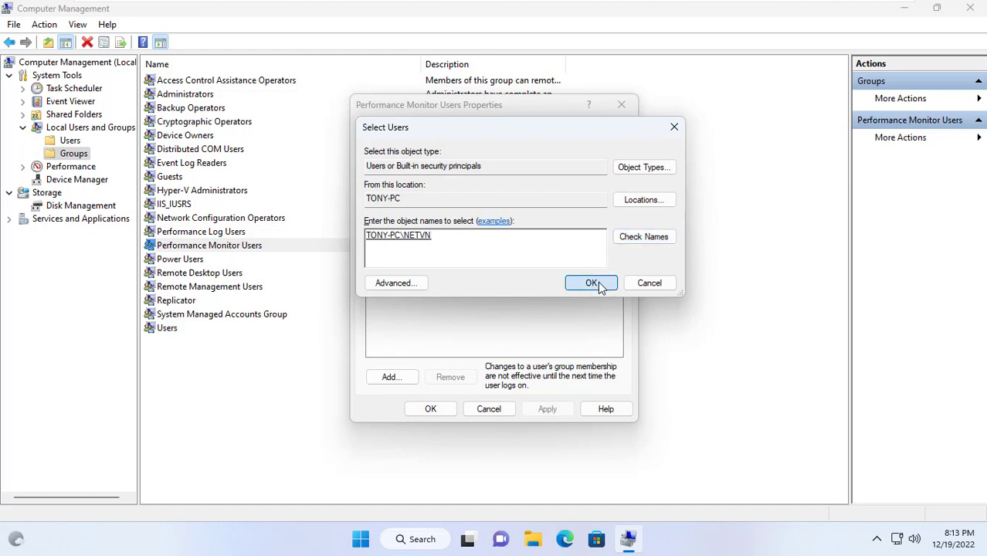
{"action": "left_click", "coordinate": [598, 281]}
{"action": "left_click", "coordinate": [392, 243]}
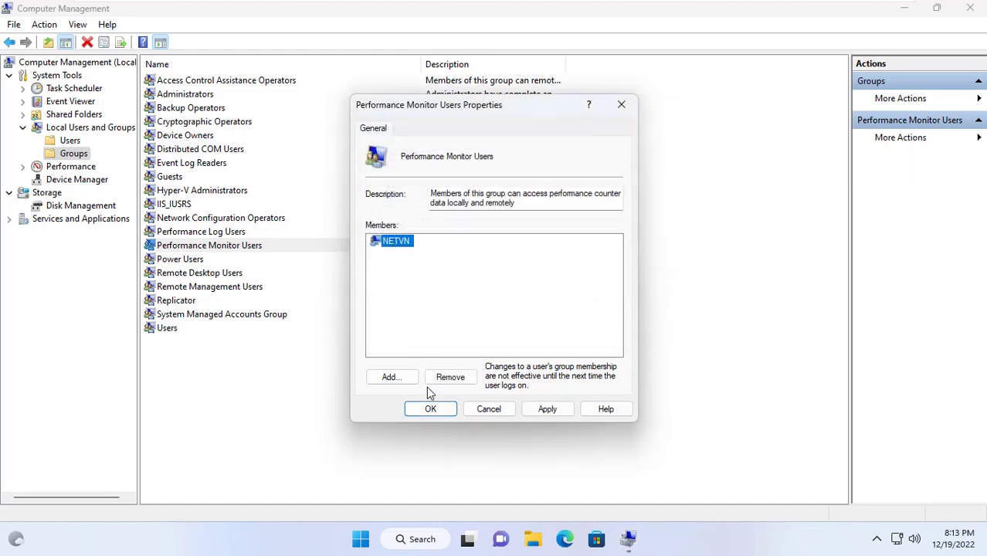
{"action": "left_click", "coordinate": [432, 412]}
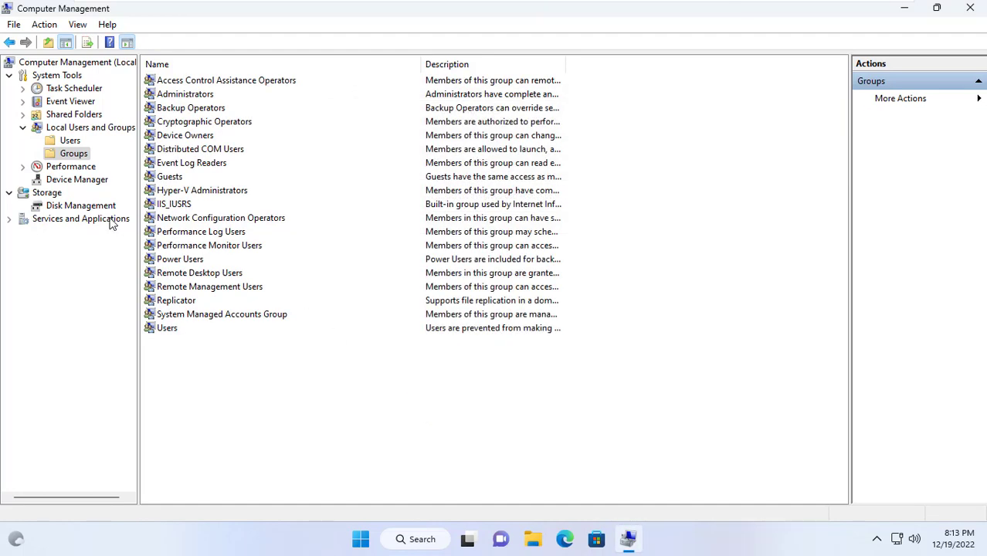
- Open the security permissions of the Root\CIMV2 namespace from the WMI Control properties
{"action": "left_click", "coordinate": [76, 222]}
{"action": "left_click", "coordinate": [71, 245]}
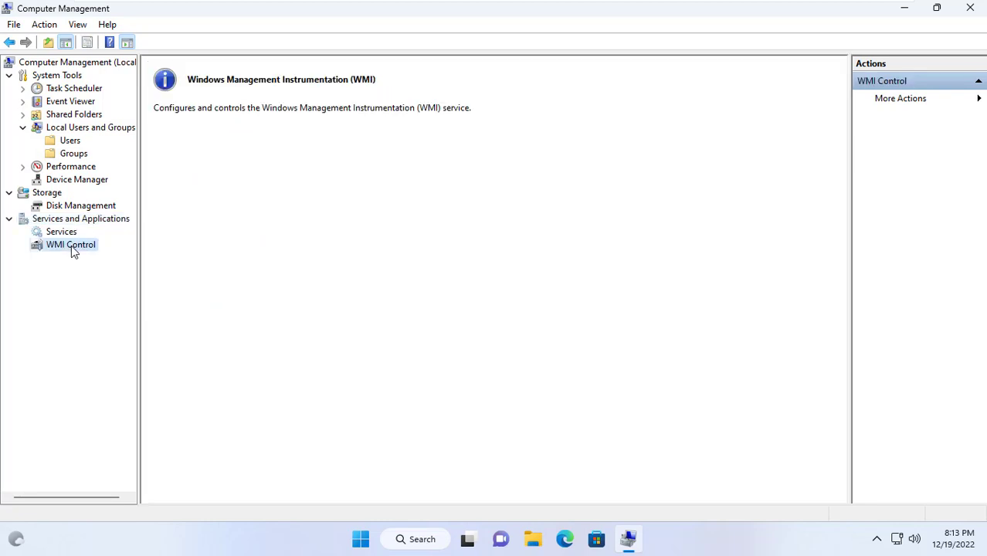
{"action": "right_click", "coordinate": [71, 246]}
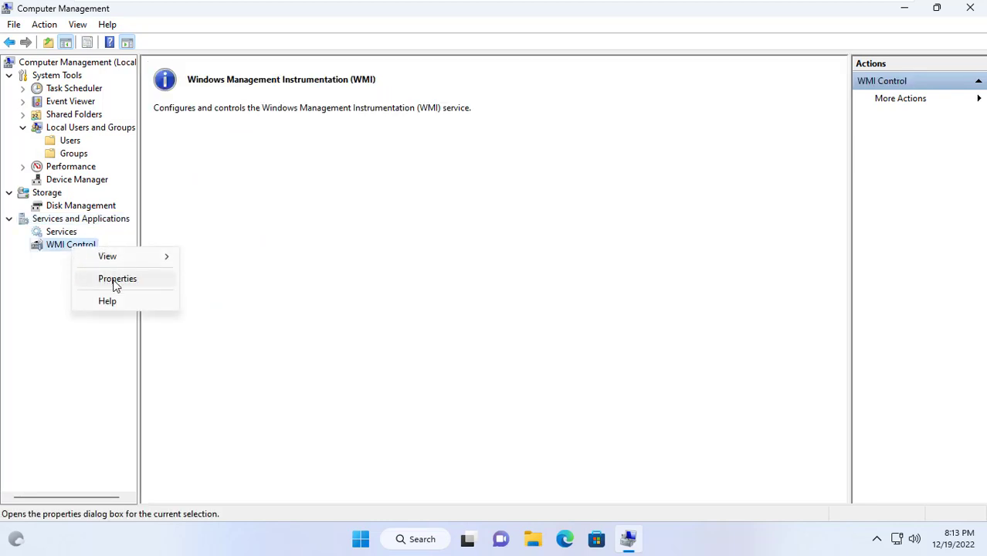
{"action": "left_click", "coordinate": [116, 281]}
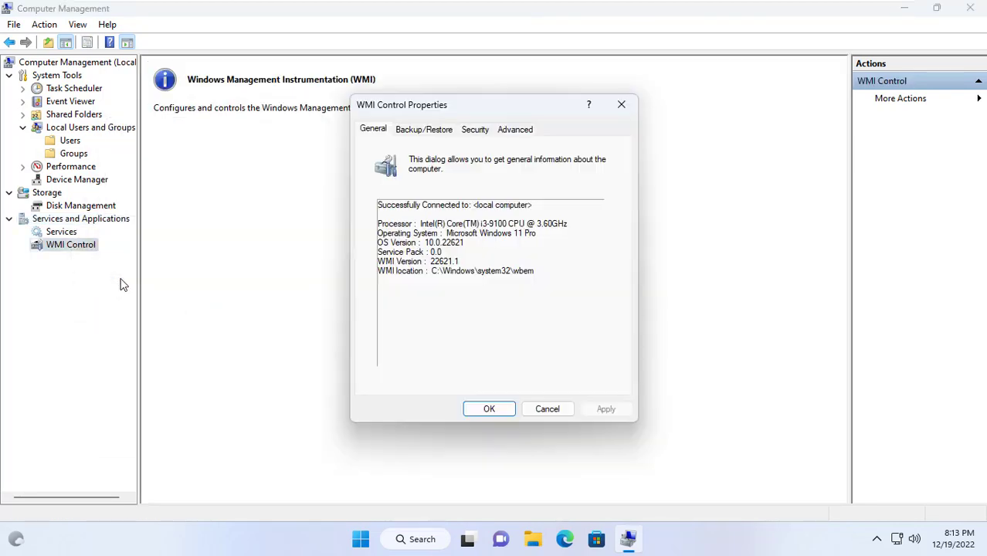
{"action": "left_click", "coordinate": [476, 129]}
{"action": "double_click", "coordinate": [406, 179]}
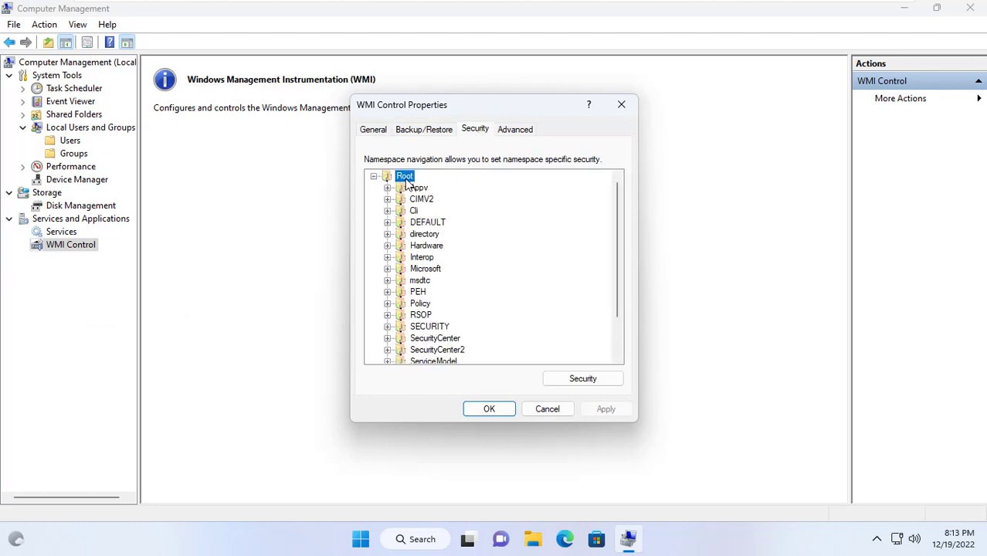
{"action": "left_click", "coordinate": [423, 201]}
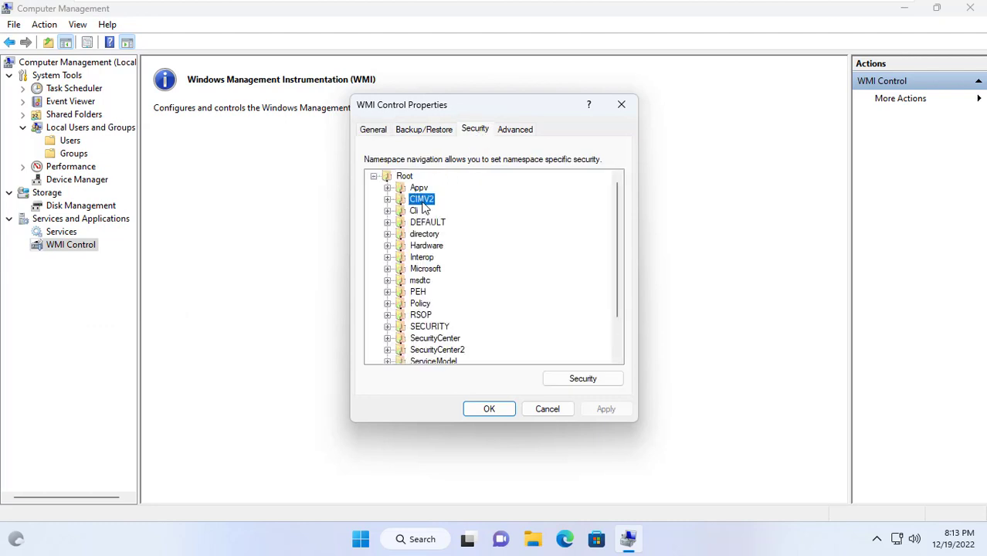
{"action": "left_click", "coordinate": [585, 378]}
- Add the netvn user to the security list of the ROOT\CIMV2 namespace
{"action": "left_click", "coordinate": [558, 299]}
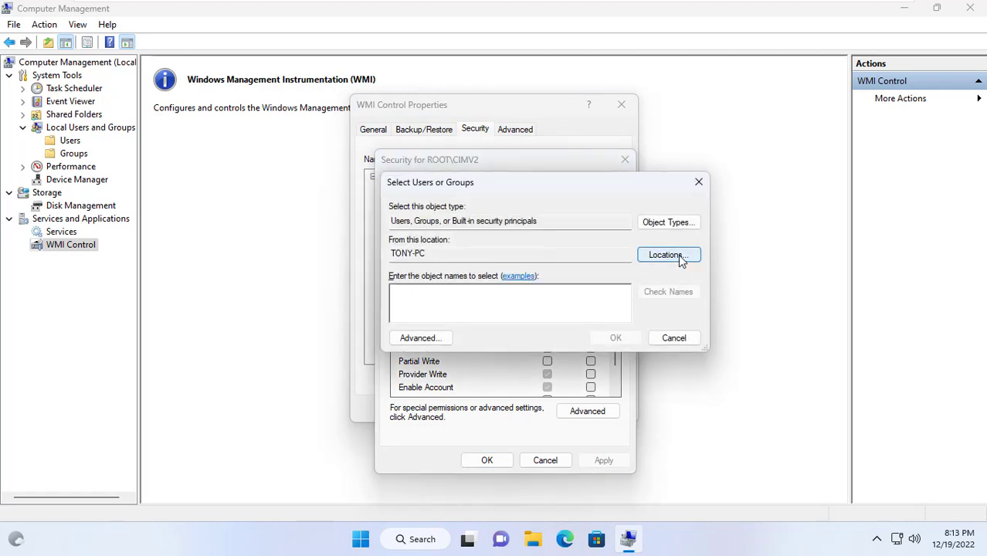
{"action": "type", "text": "netvn"}
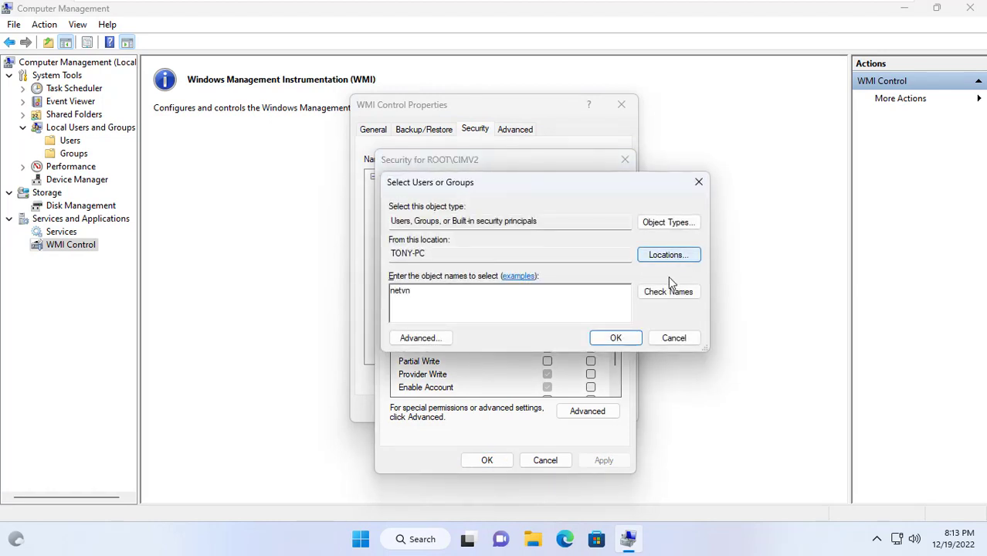
{"action": "left_click", "coordinate": [669, 290]}
{"action": "left_click_drag", "start_coordinate": [458, 290], "coordinate": [371, 283]}
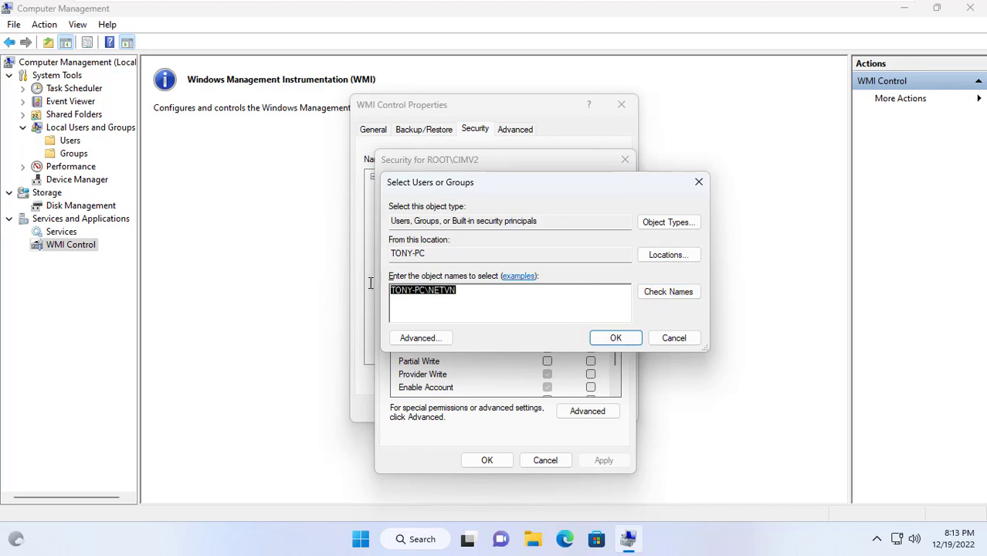
{"action": "left_click", "coordinate": [616, 338]}
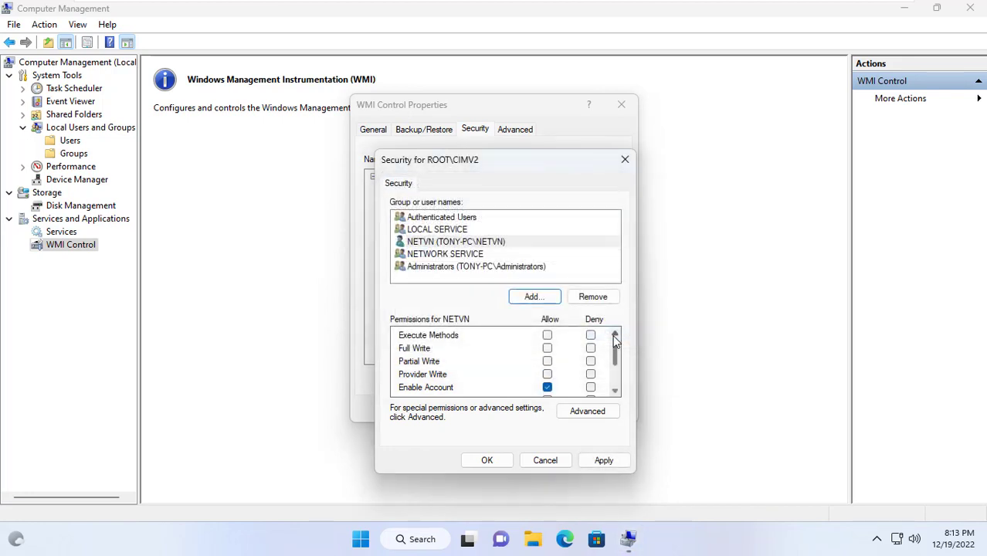
- Allow netvn the Execute Methods and Remote Enable permissions on ROOT\CIMV2, save them and close Computer Management
{"action": "left_click", "coordinate": [478, 242]}
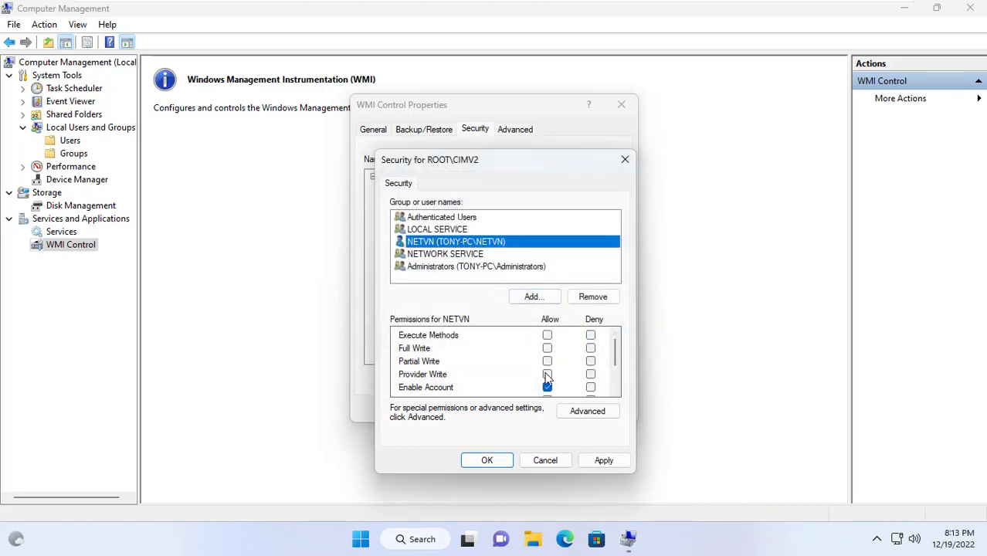
{"action": "left_click", "coordinate": [549, 337]}
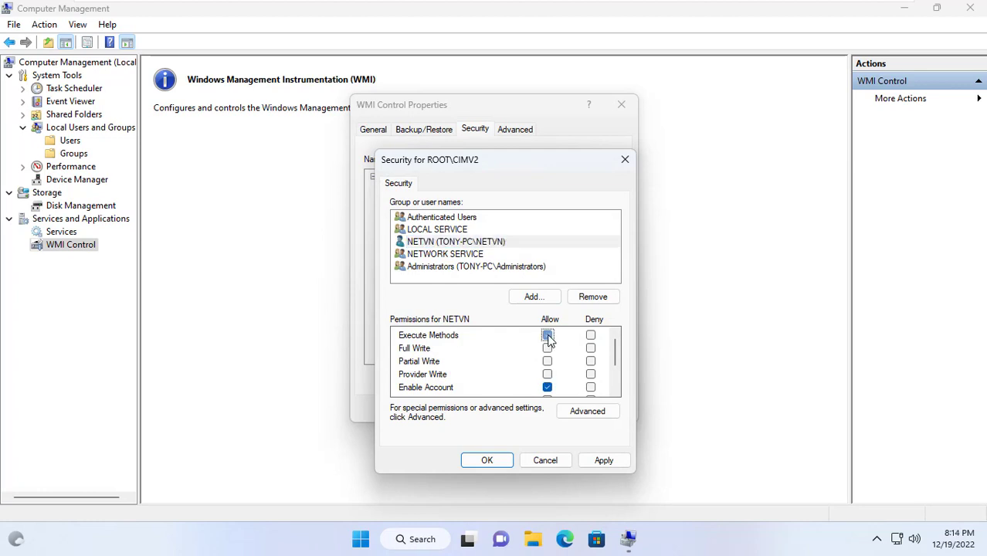
{"action": "left_click", "coordinate": [615, 392]}
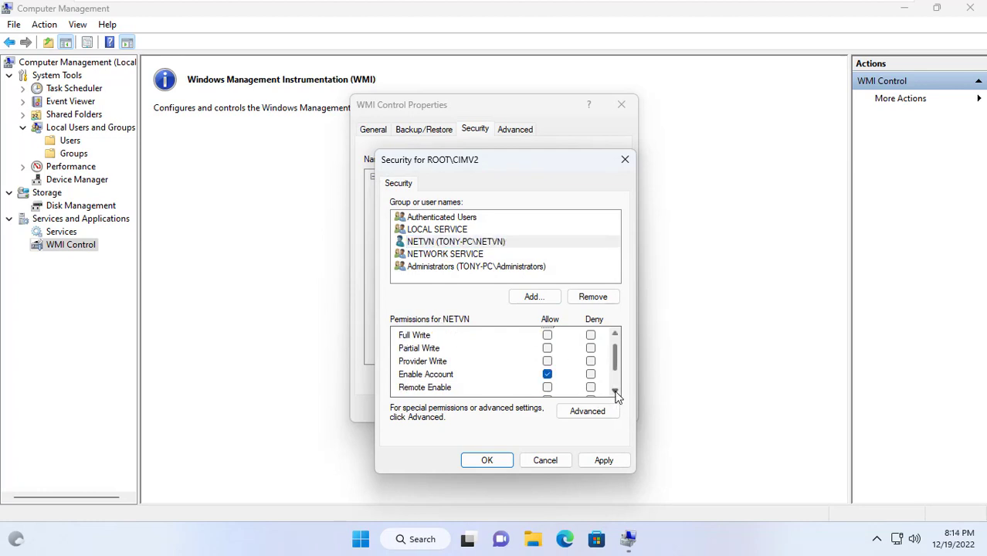
{"action": "left_click", "coordinate": [547, 388]}
{"action": "scroll", "coordinate": [469, 386], "scroll_direction": "up", "scroll_amount": 1}
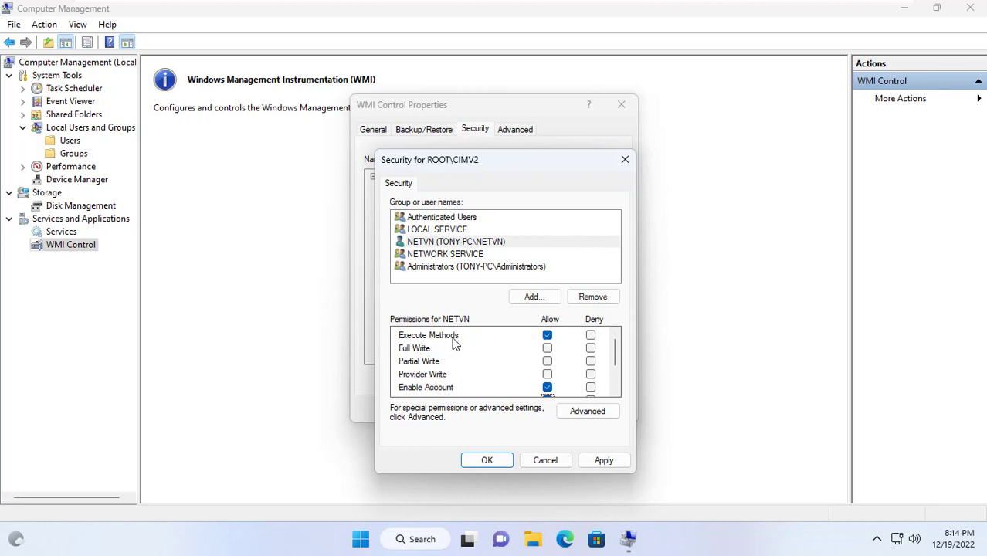
{"action": "left_click", "coordinate": [487, 461]}
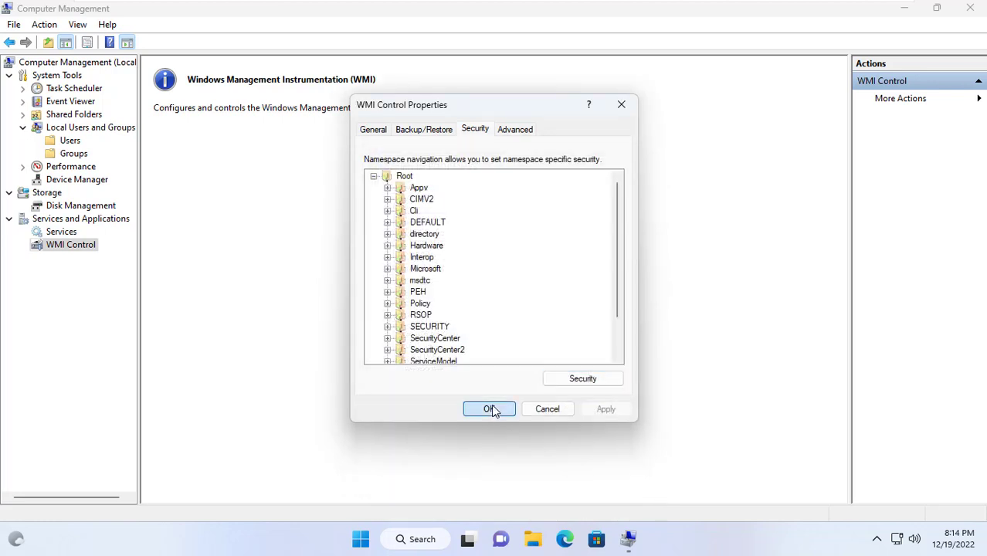
{"action": "left_click", "coordinate": [492, 410]}
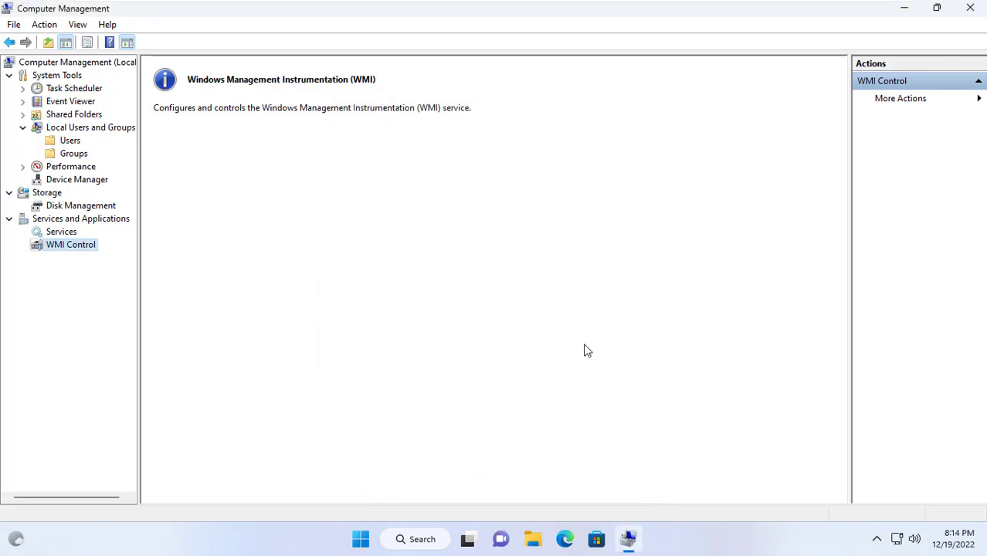
{"action": "left_click", "coordinate": [975, 9]}
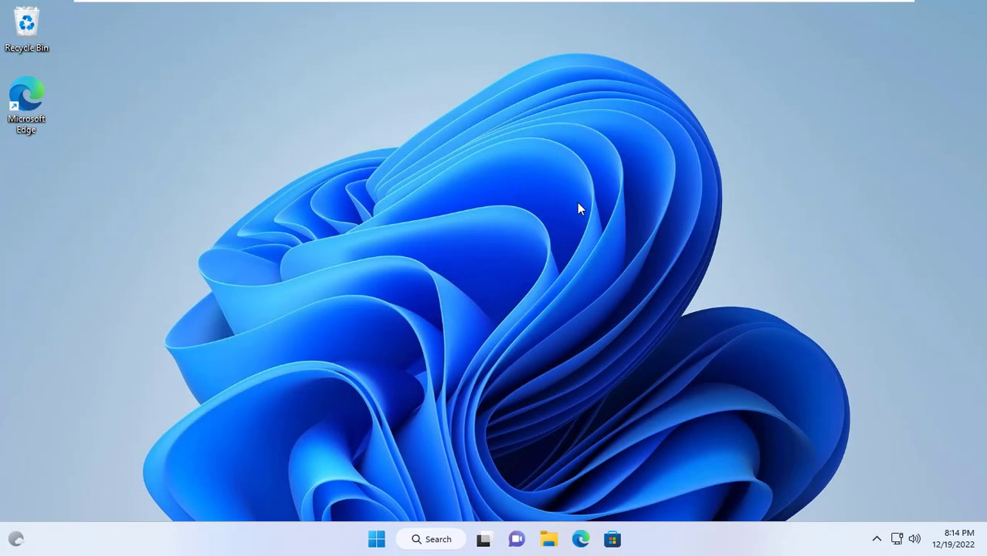
- Run dcomcnfg.exe to switch to Component Services and maximize its window
{"action": "right_click", "coordinate": [377, 537]}
{"action": "left_click", "coordinate": [371, 455]}
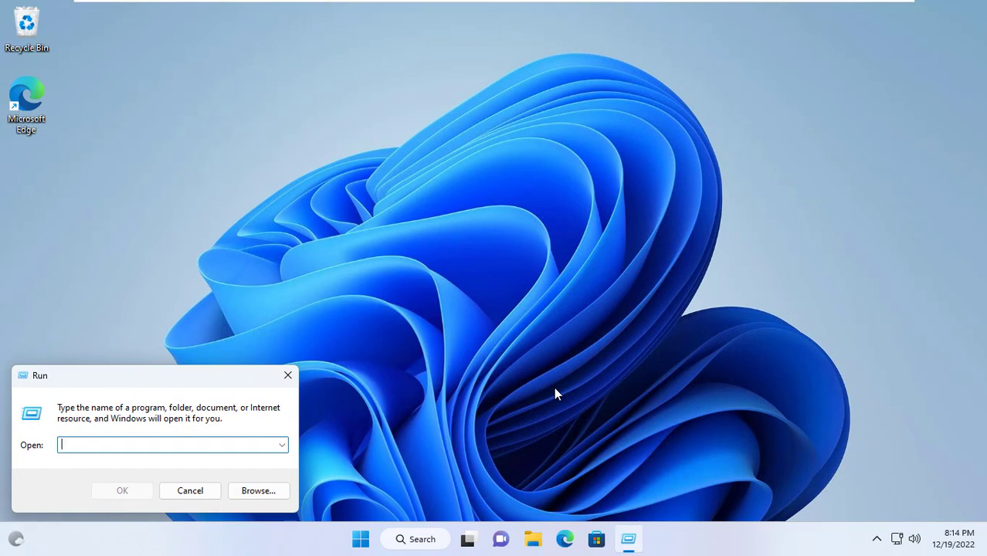
{"action": "type", "text": "dcomcnfg.exe"}
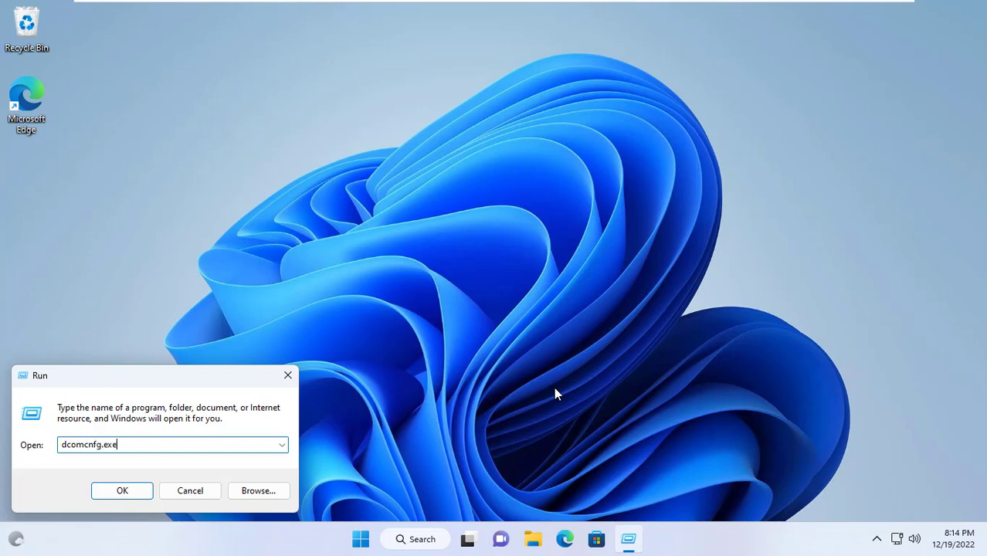
{"action": "key", "text": "Return"}
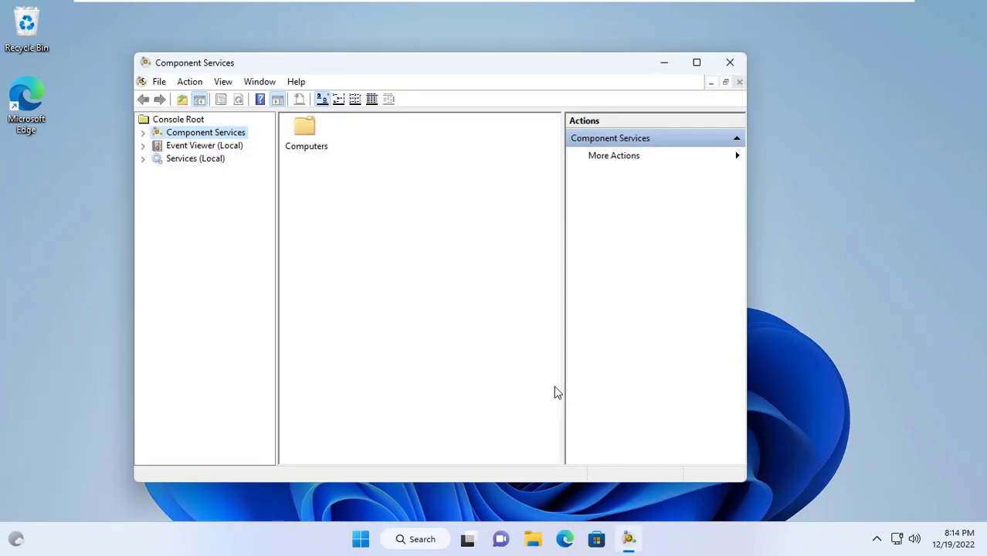
{"action": "left_click", "coordinate": [696, 62]}
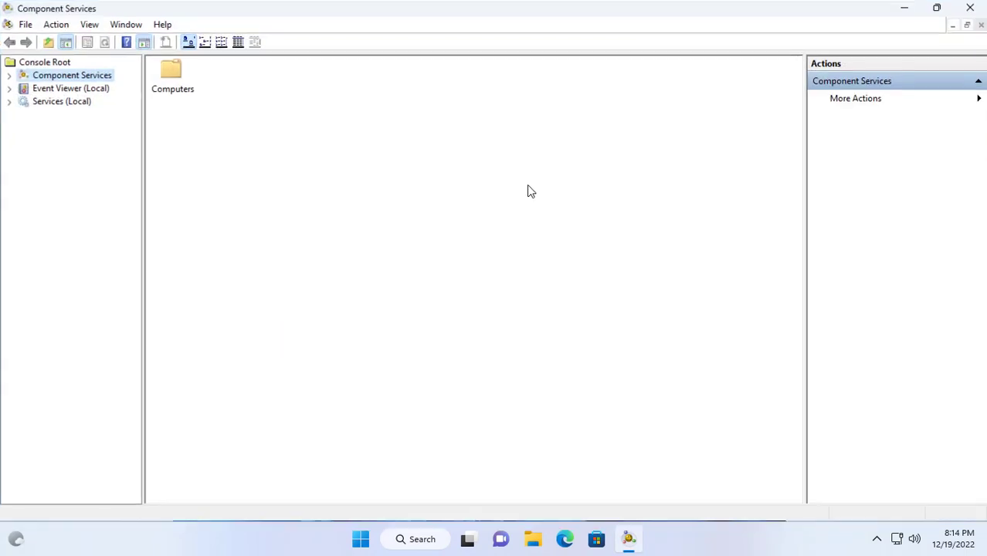
- Open the launch and activation permission limits in the COM security properties of My Computer
{"action": "double_click", "coordinate": [185, 87]}
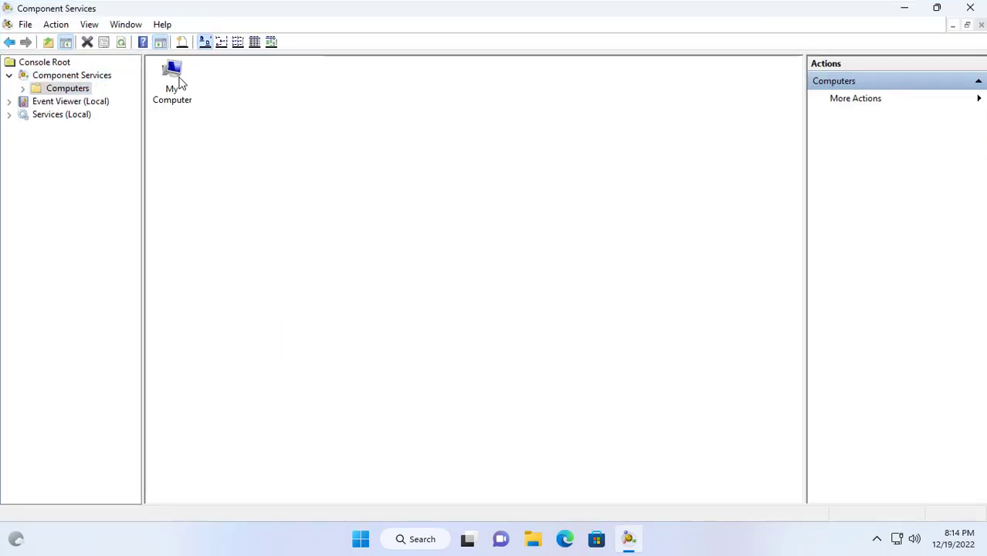
{"action": "right_click", "coordinate": [181, 93]}
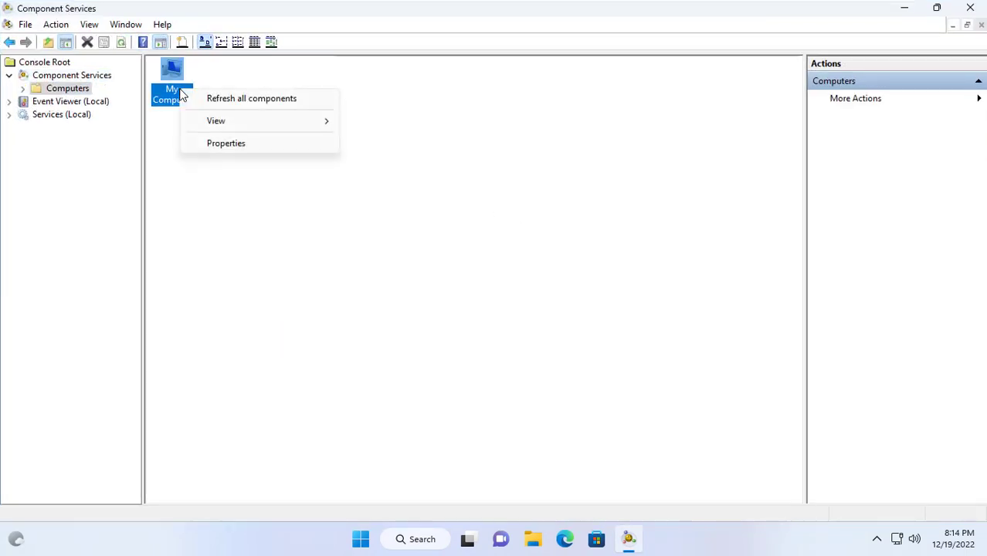
{"action": "left_click", "coordinate": [217, 144]}
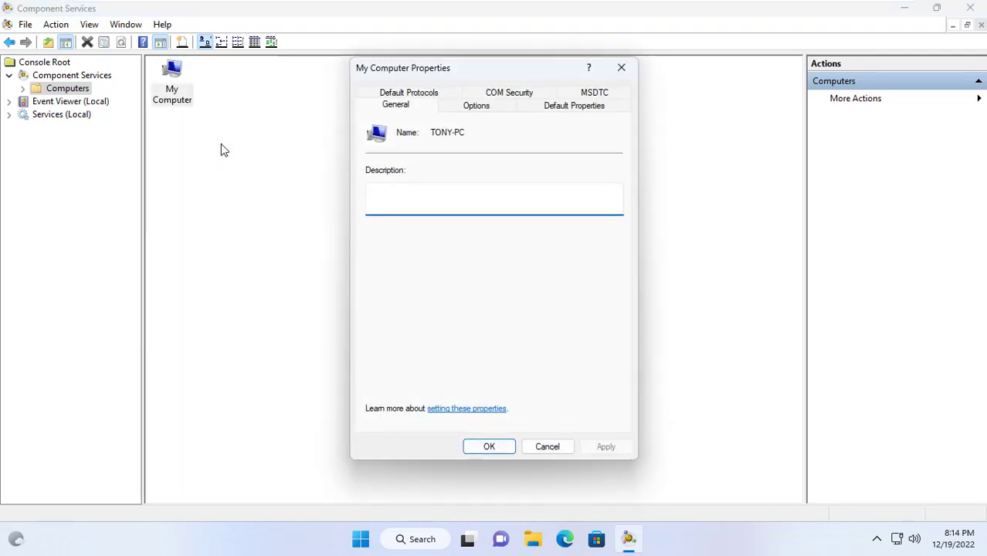
{"action": "left_click", "coordinate": [506, 94]}
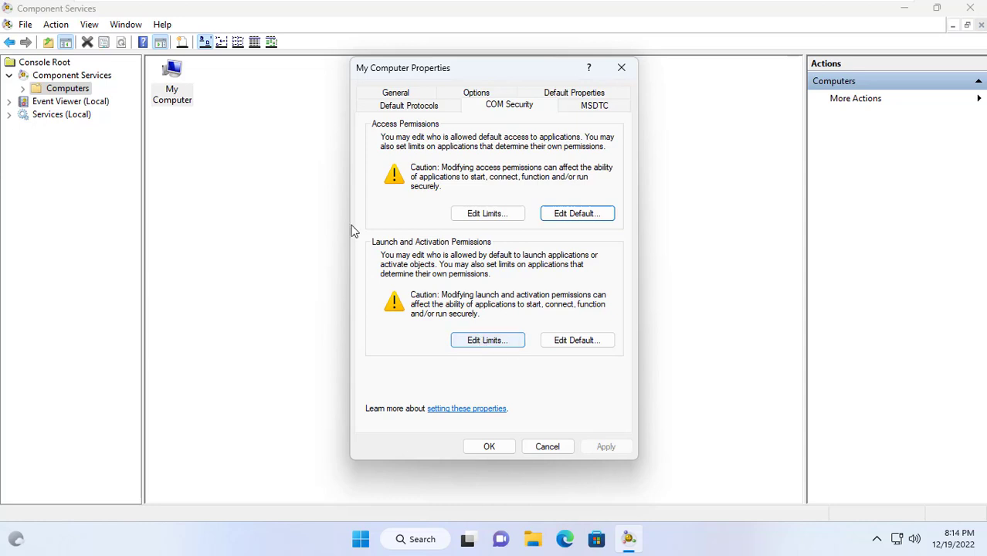
{"action": "left_click", "coordinate": [499, 344]}
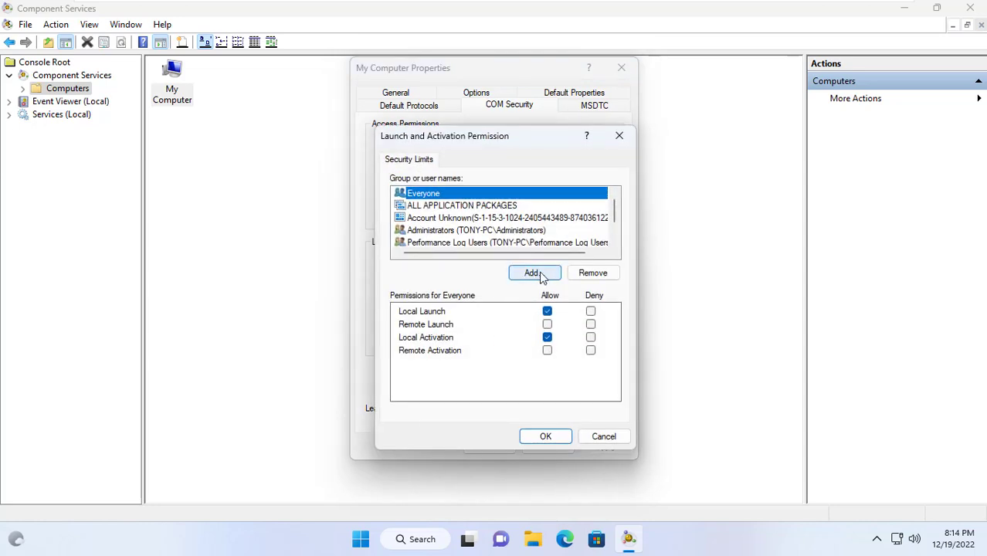
- Add the netvn user to the launch and activation security limits
{"action": "left_click", "coordinate": [540, 275]}
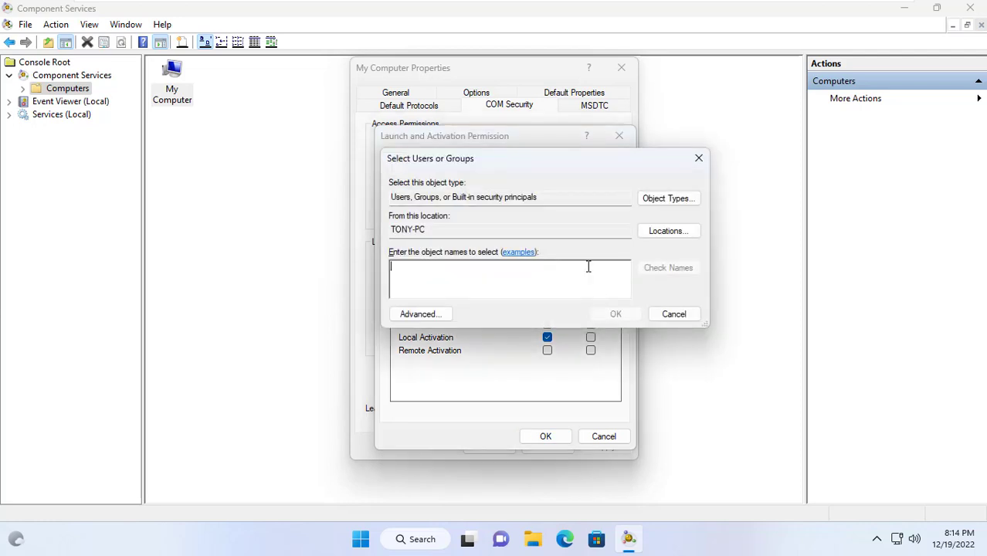
{"action": "type", "text": "netvn"}
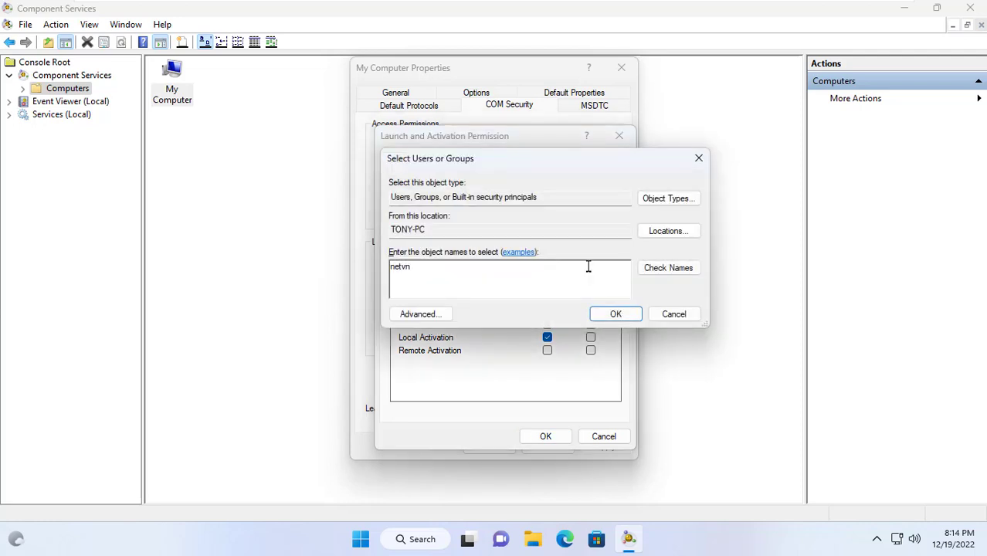
{"action": "left_click", "coordinate": [648, 270]}
{"action": "left_click_drag", "start_coordinate": [457, 267], "coordinate": [378, 259]}
{"action": "left_click", "coordinate": [617, 314]}
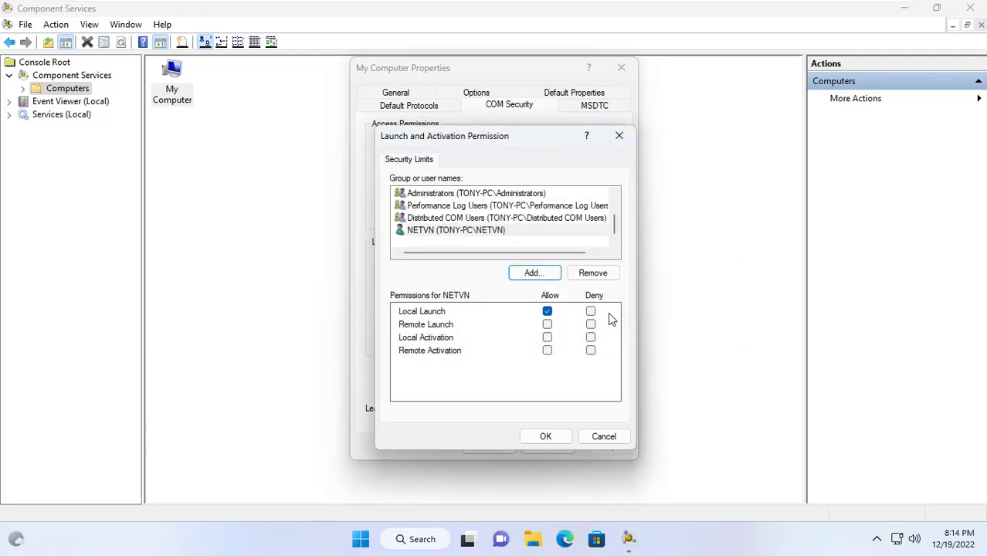
- Allow netvn Remote Launch, Local Activation and Remote Activation, save the COM security changes and close Component Services
{"action": "left_click", "coordinate": [477, 233]}
{"action": "left_click", "coordinate": [547, 324]}
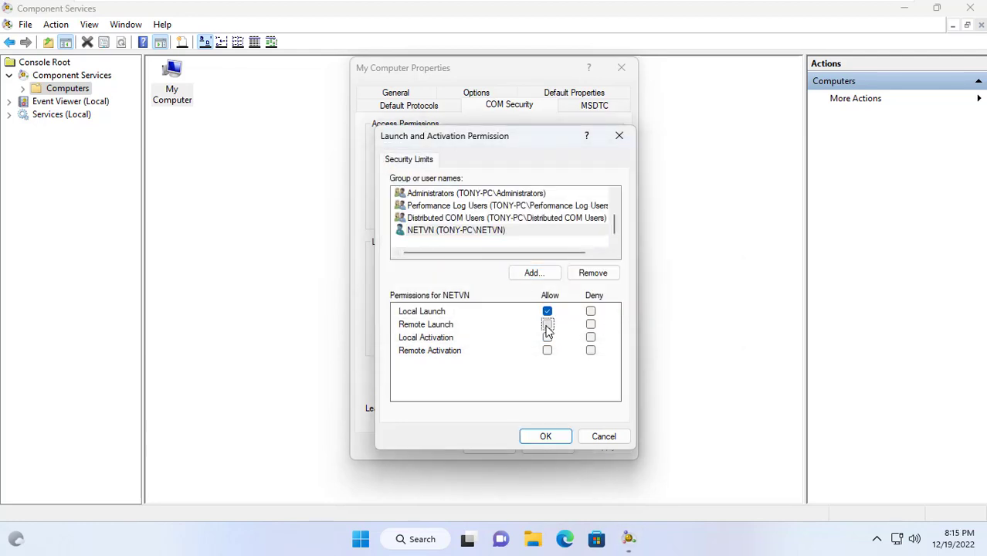
{"action": "left_click", "coordinate": [547, 338]}
{"action": "left_click", "coordinate": [547, 350]}
{"action": "left_click", "coordinate": [545, 435]}
{"action": "left_click", "coordinate": [509, 450]}
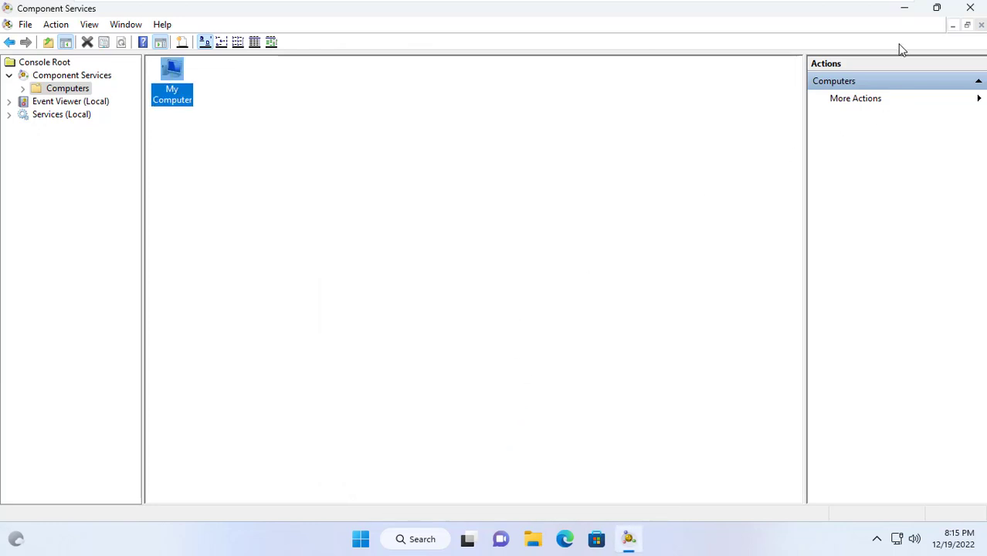
{"action": "left_click", "coordinate": [970, 8]}
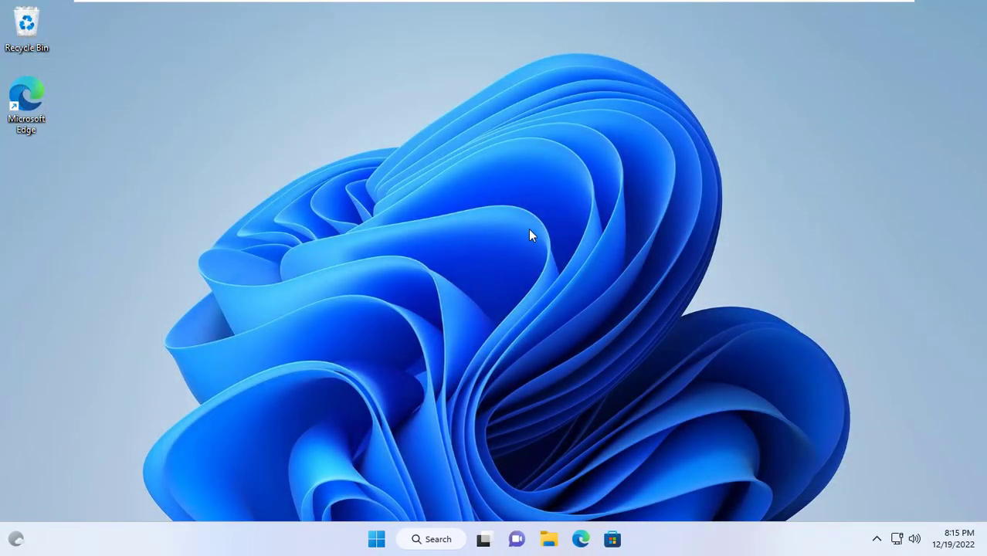
- Search for and open the allowed apps settings of Windows Defender Firewall, and maximize the window
{"action": "left_click", "coordinate": [455, 546]}
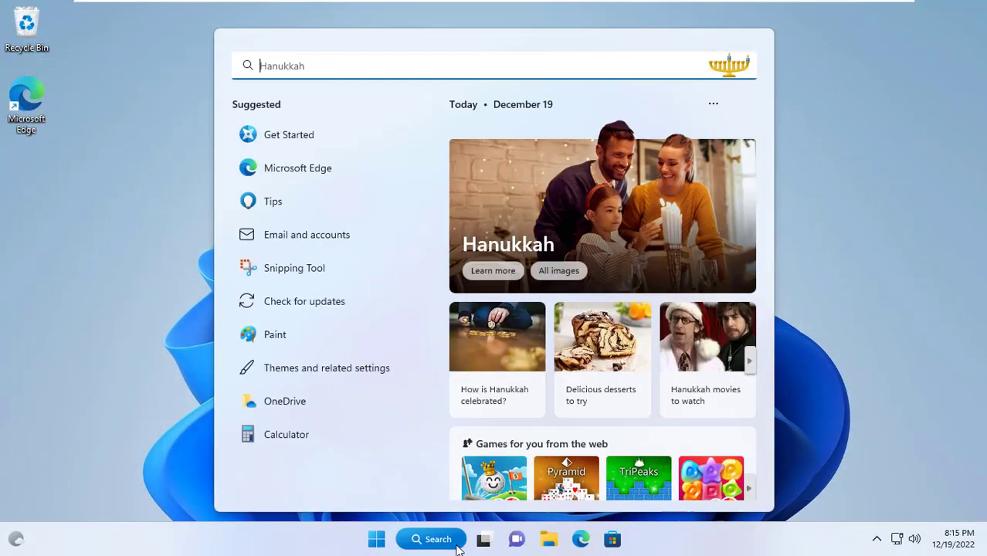
{"action": "type", "text": "all"}
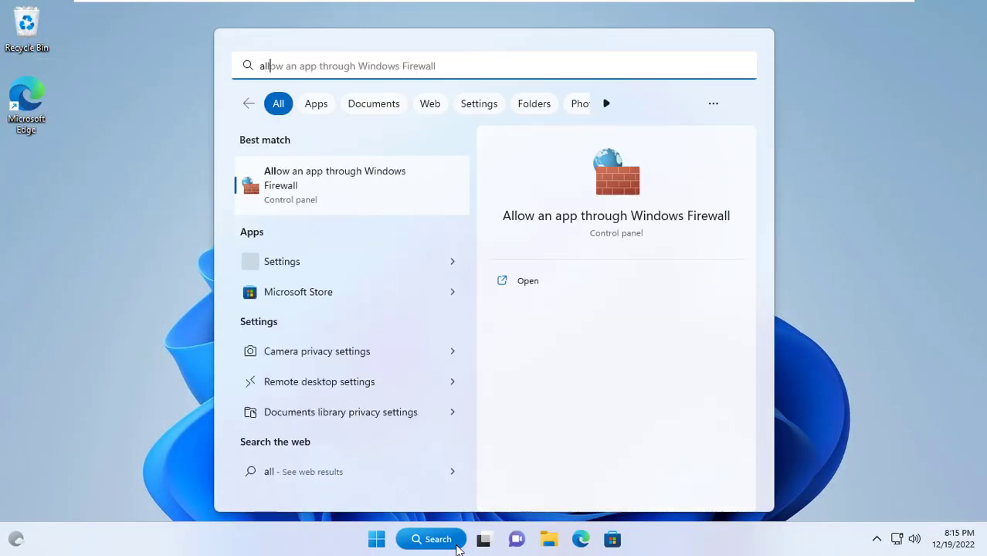
{"action": "left_click", "coordinate": [612, 180]}
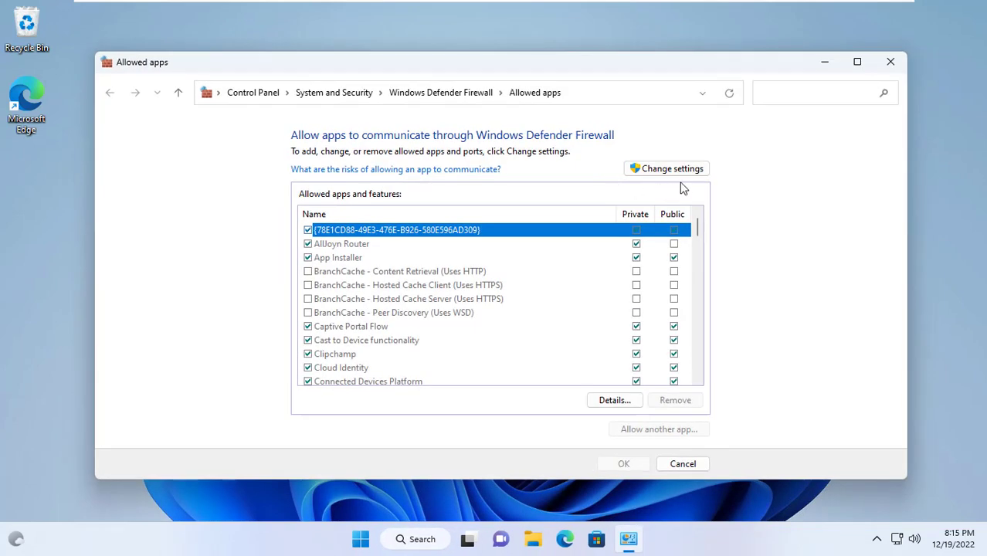
{"action": "double_click", "coordinate": [722, 66]}
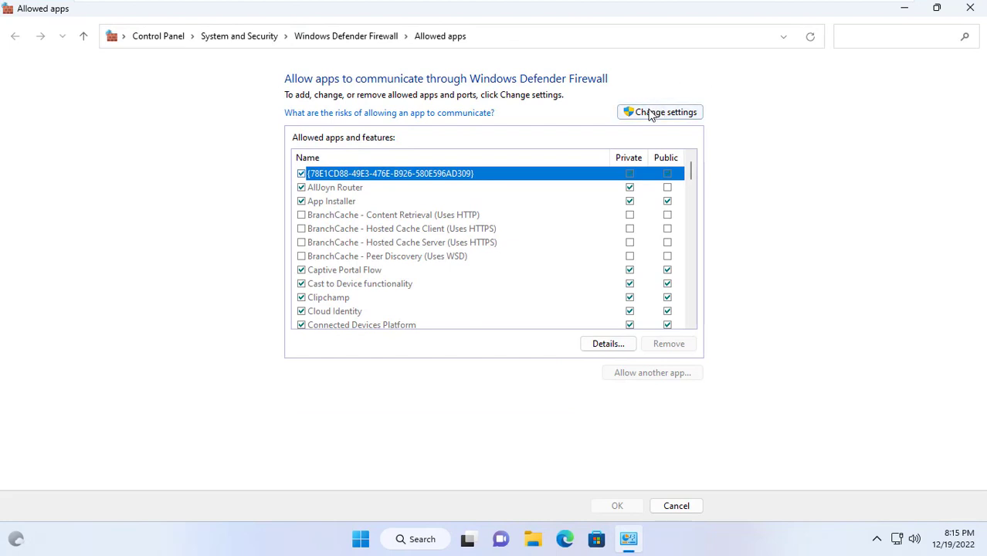
- Allow Windows Management Instrumentation (WMI) through the firewall on private and public networks and save the change
{"action": "left_click", "coordinate": [659, 113]}
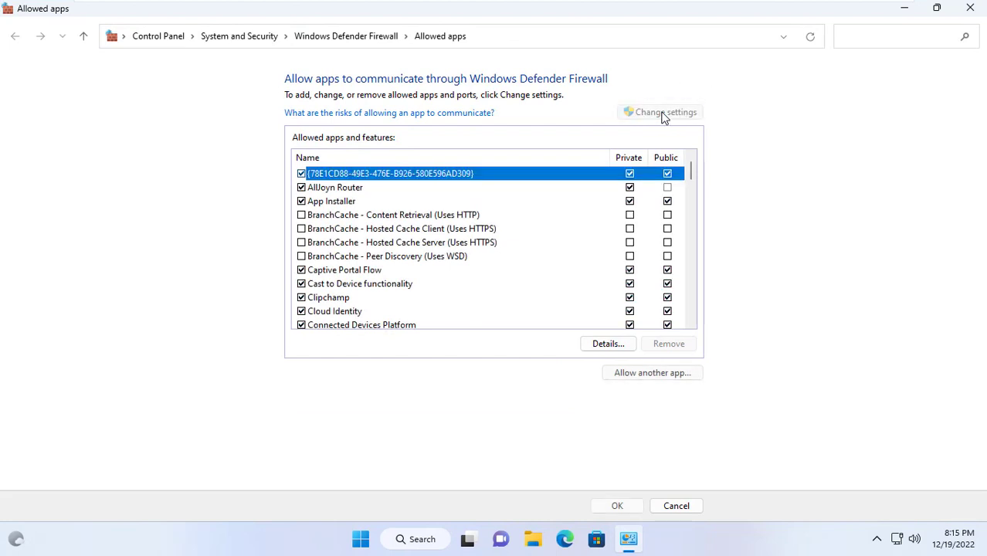
{"action": "key", "text": "w"}
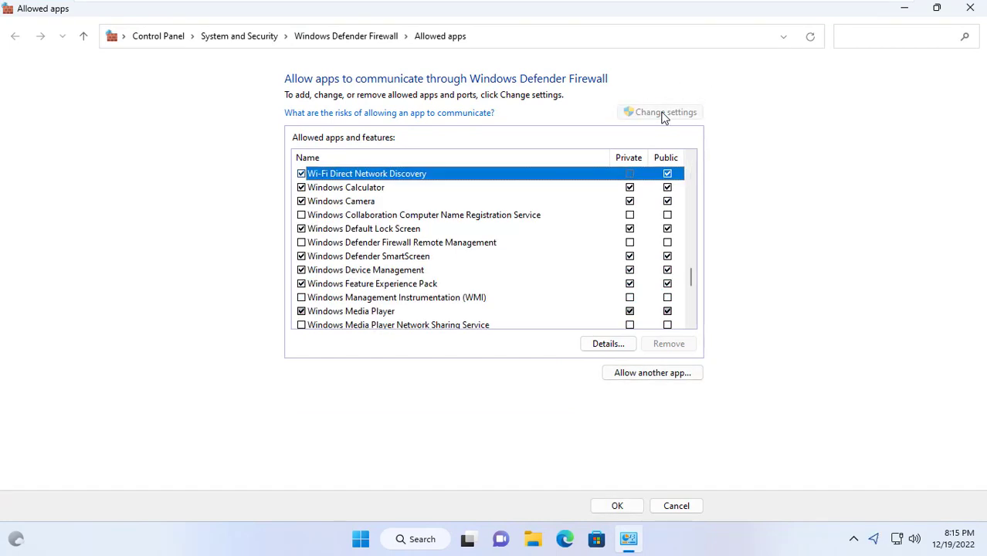
{"action": "left_click", "coordinate": [330, 300]}
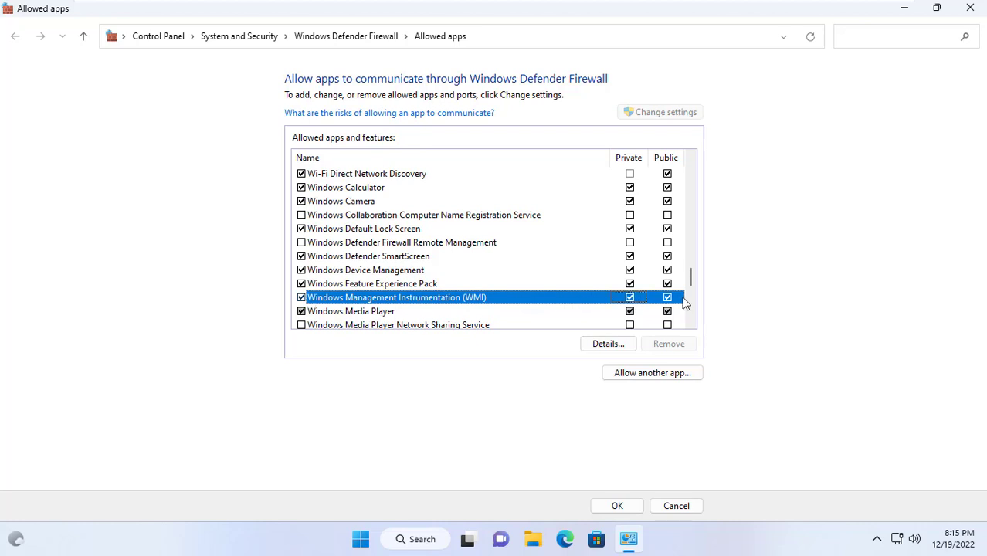
{"action": "left_click", "coordinate": [634, 510]}
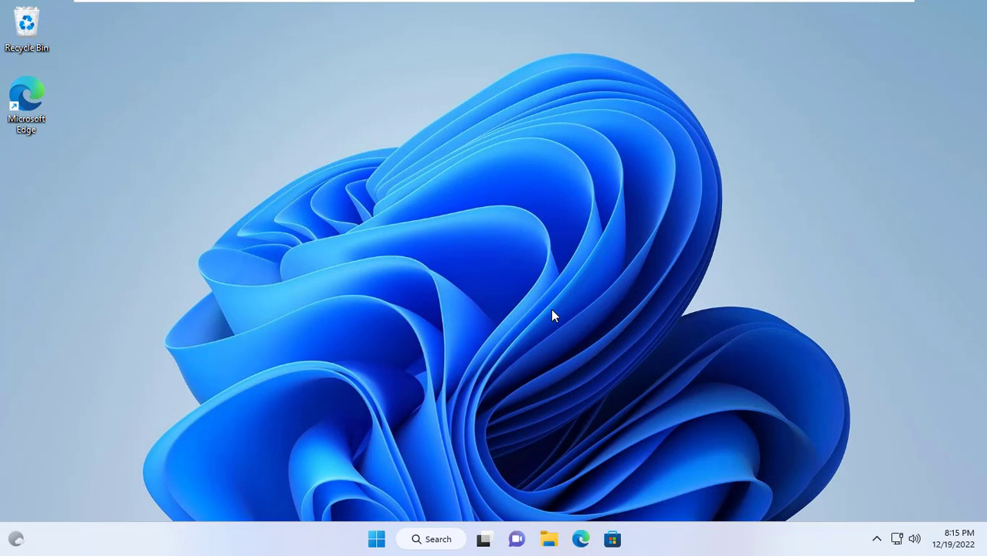